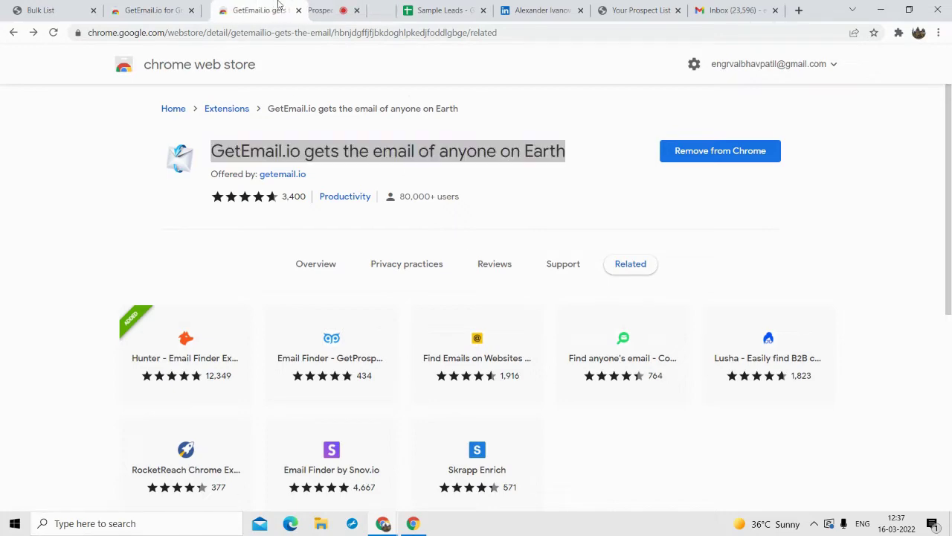
Switch to the Getemail.io dashboard and review the saved prospect list.
{"action": "left_click", "coordinate": [256, 8]}
{"action": "left_click", "coordinate": [317, 8]}
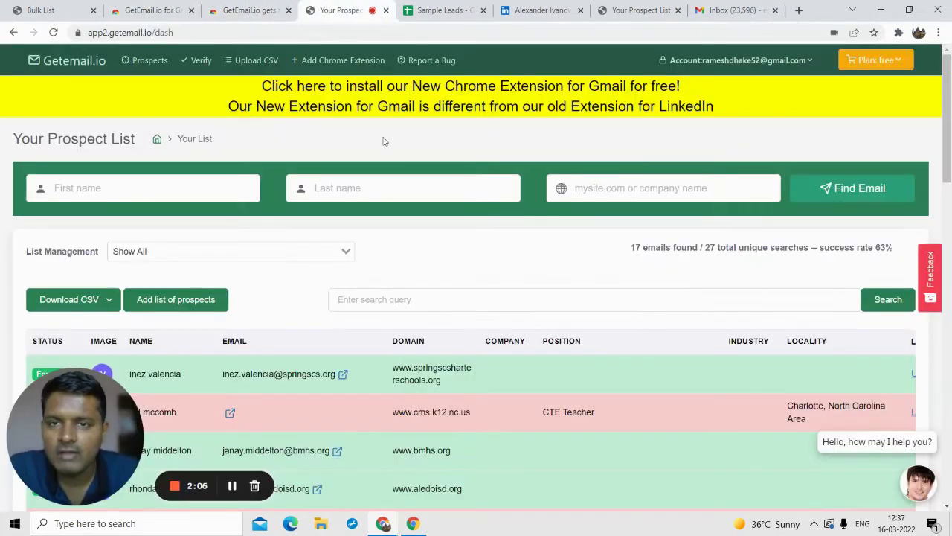
{"action": "scroll", "coordinate": [446, 195], "scroll_direction": "down", "scroll_amount": 3}
{"action": "scroll", "coordinate": [446, 196], "scroll_direction": "up", "scroll_amount": 3}
Switch to LinkedIn and open the profile of Intel India's country head from a post in the home feed.
{"action": "left_click", "coordinate": [569, 6]}
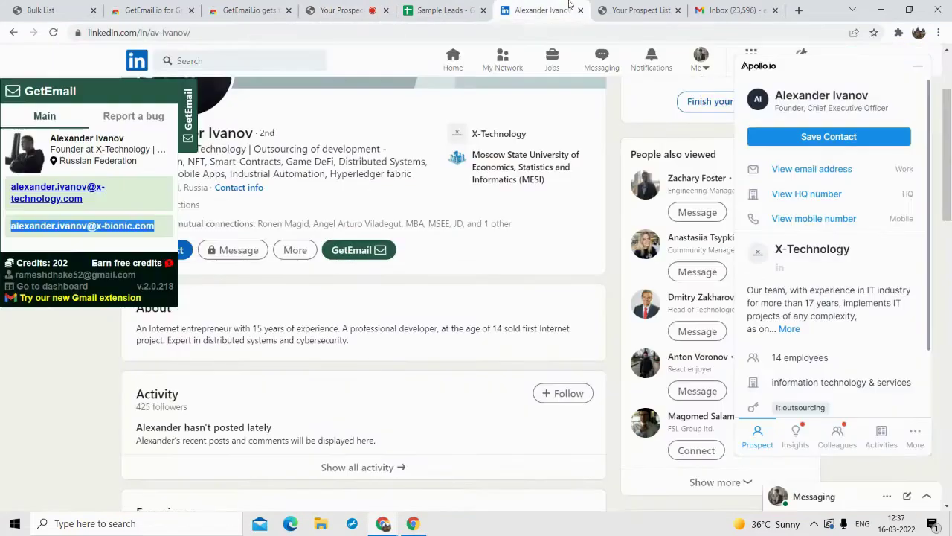
{"action": "scroll", "coordinate": [257, 59], "scroll_direction": "down", "scroll_amount": 1}
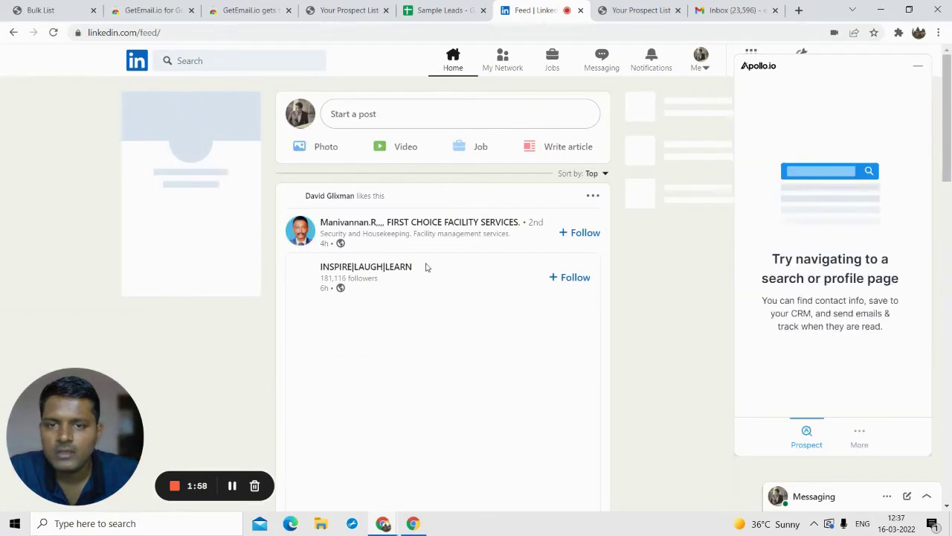
{"action": "scroll", "coordinate": [563, 246], "scroll_direction": "down", "scroll_amount": 7}
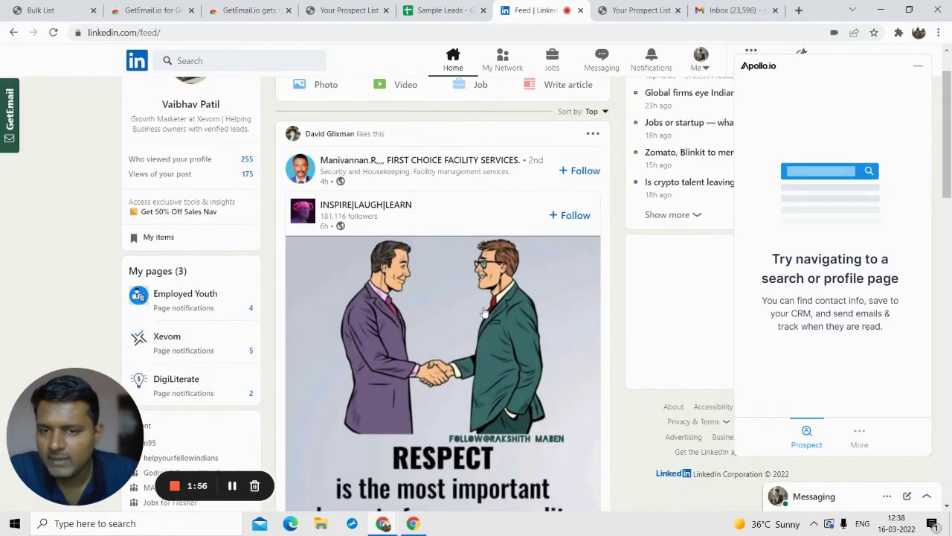
{"action": "scroll", "coordinate": [384, 332], "scroll_direction": "down", "scroll_amount": 5}
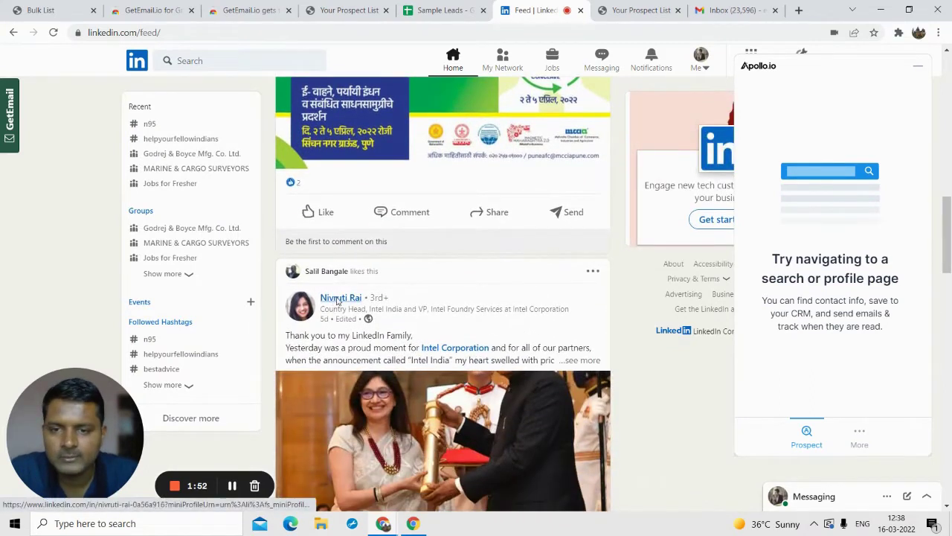
{"action": "left_click", "coordinate": [337, 299]}
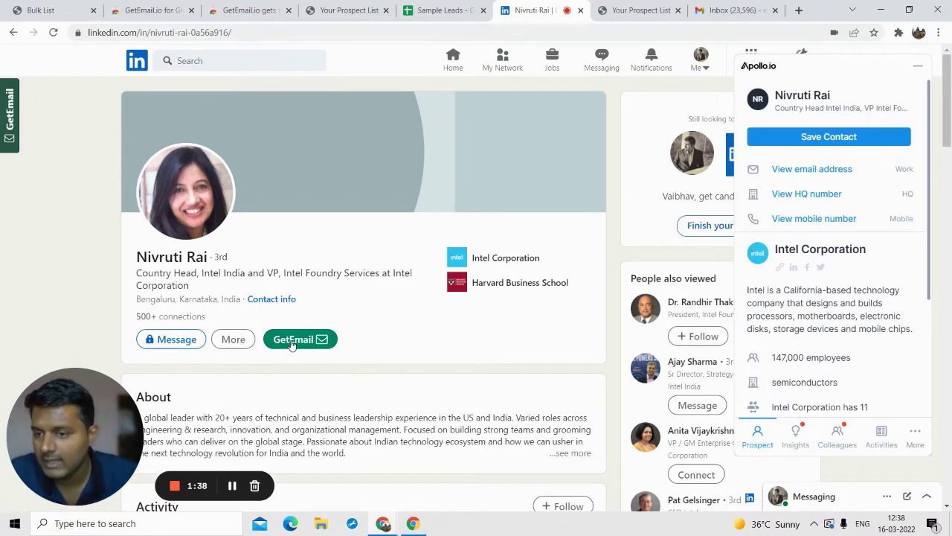
Look up the Intel India country head's email address with the GetEmail extension on the profile.
{"action": "left_click", "coordinate": [291, 338]}
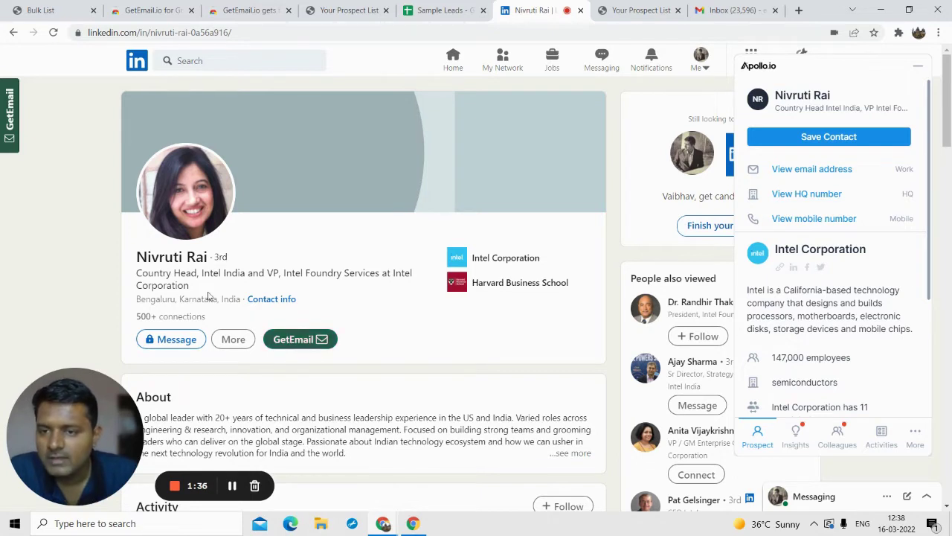
{"action": "left_click", "coordinate": [296, 339]}
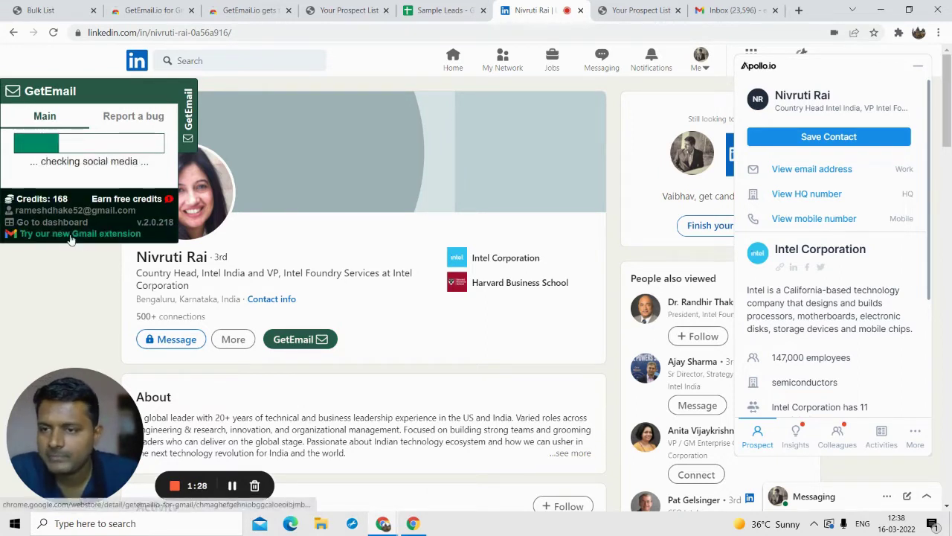
{"action": "left_click", "coordinate": [233, 485]}
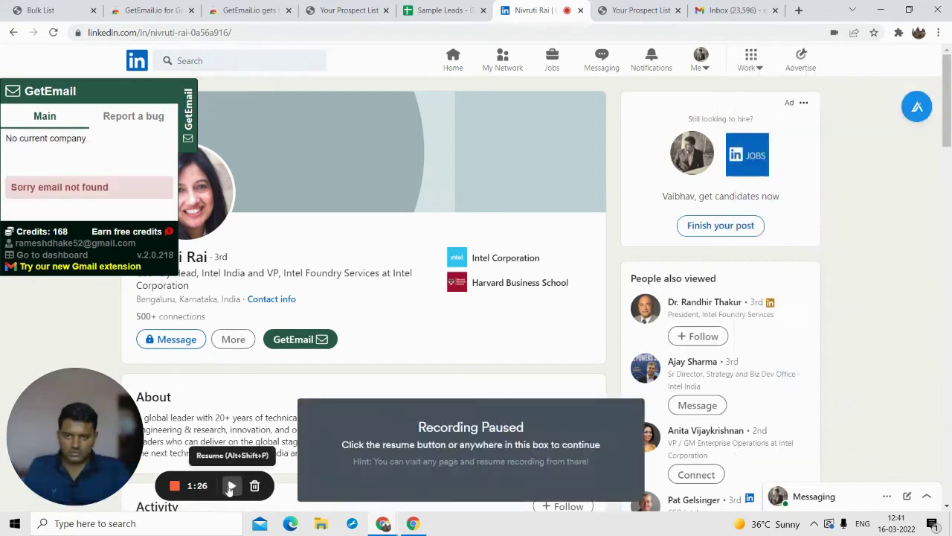
{"action": "left_click", "coordinate": [231, 485]}
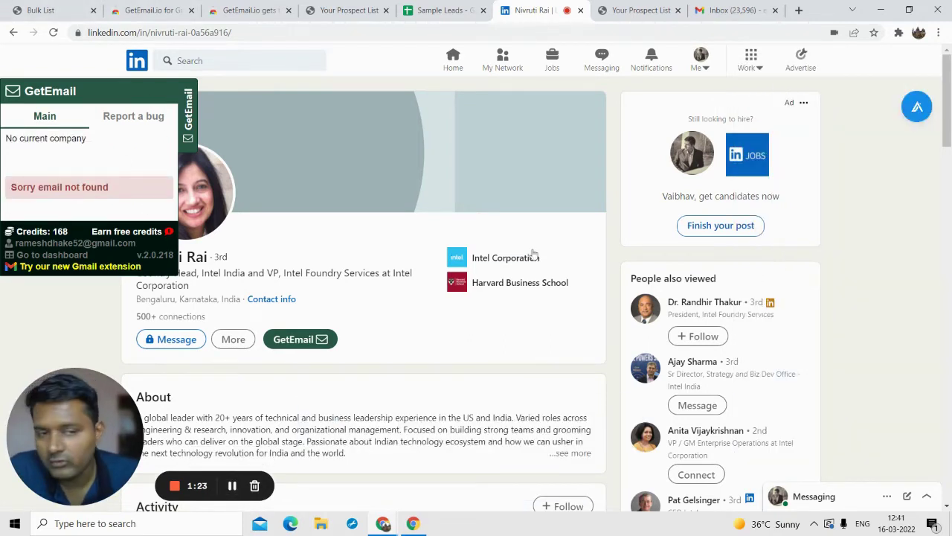
Open the Intel CEO's profile from the suggested "People also viewed" profiles.
{"action": "scroll", "coordinate": [548, 278], "scroll_direction": "down", "scroll_amount": 5}
{"action": "scroll", "coordinate": [633, 260], "scroll_direction": "up", "scroll_amount": 1}
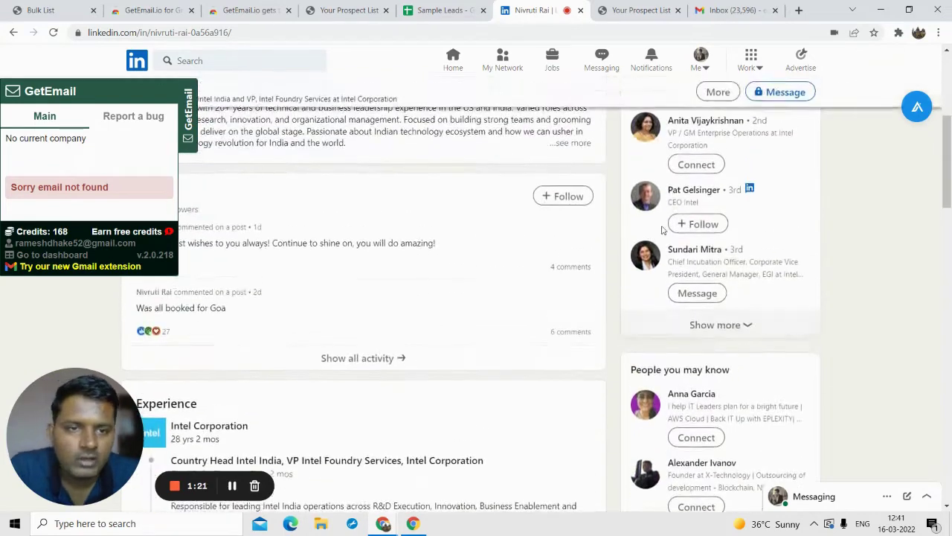
{"action": "left_click", "coordinate": [695, 200]}
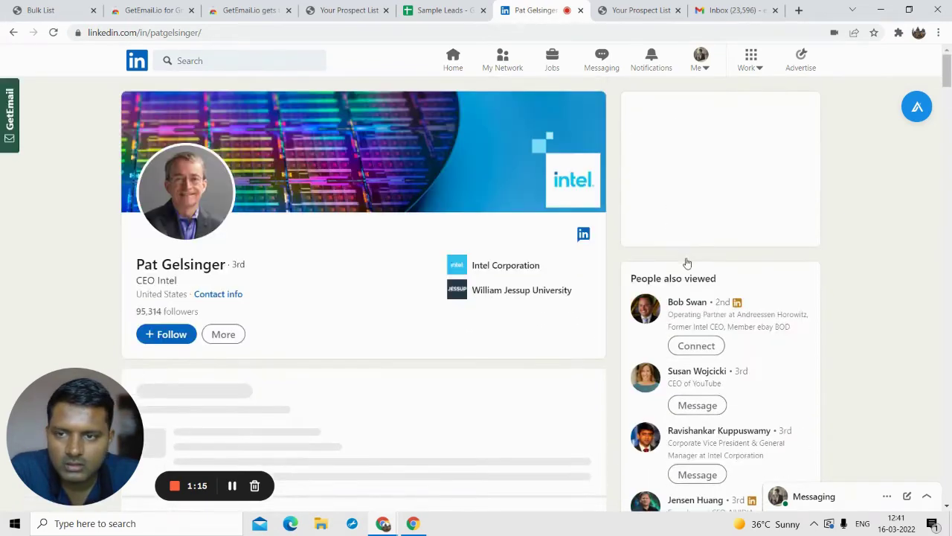
Open the X-Technology founder's profile from the "People you may know" suggestions.
{"action": "scroll", "coordinate": [706, 253], "scroll_direction": "down", "scroll_amount": 3}
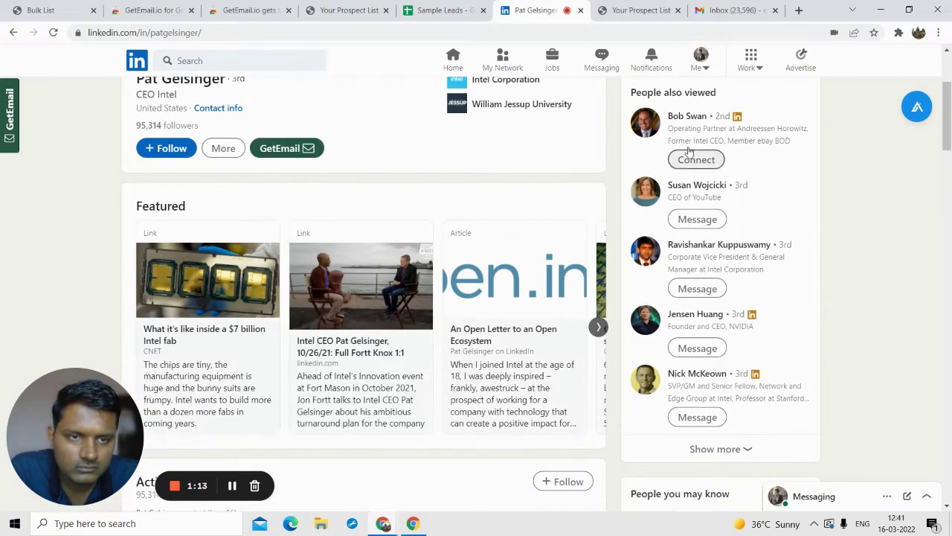
{"action": "scroll", "coordinate": [699, 257], "scroll_direction": "down", "scroll_amount": 5}
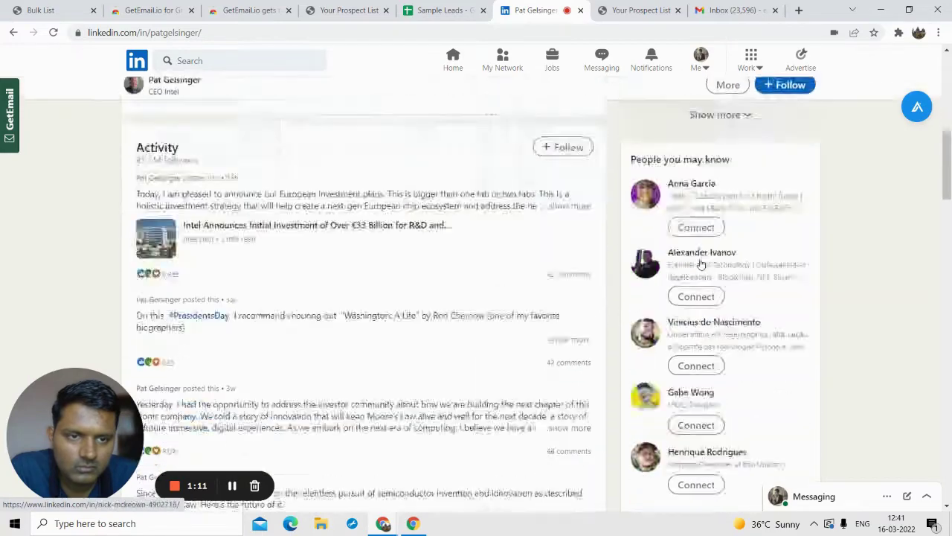
{"action": "left_click", "coordinate": [693, 216]}
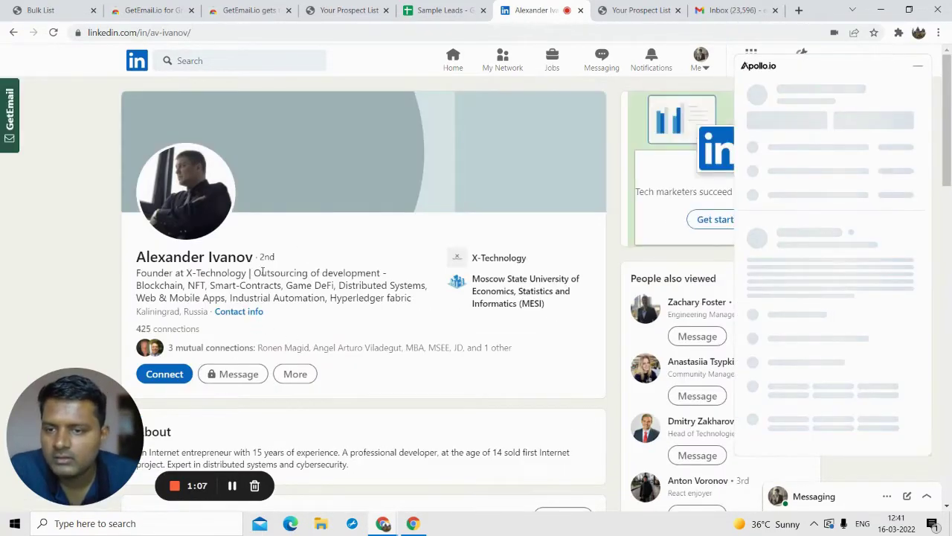
Look up the X-Technology founder's email addresses with GetEmail and collapse the Apollo.io overlay.
{"action": "scroll", "coordinate": [277, 322], "scroll_direction": "down", "scroll_amount": 1}
{"action": "left_click", "coordinate": [342, 313]}
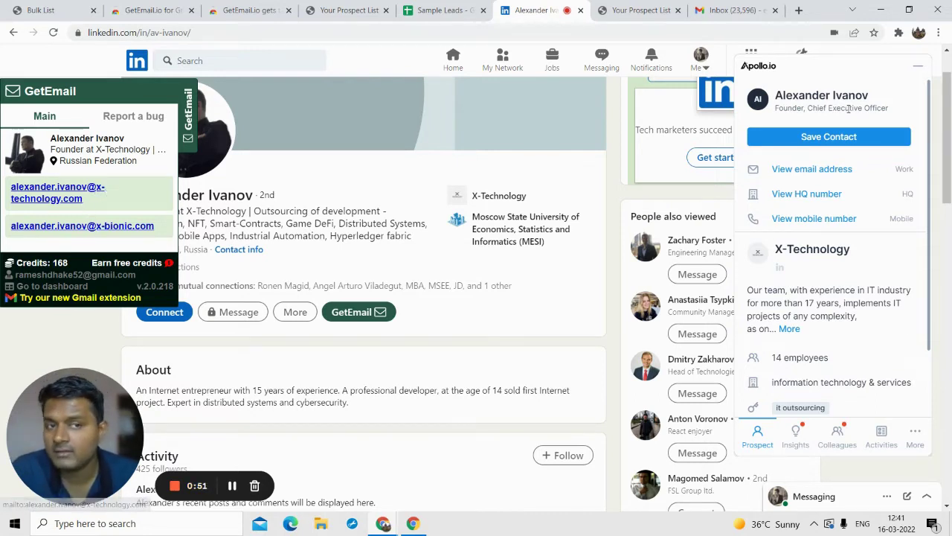
{"action": "left_click", "coordinate": [917, 71]}
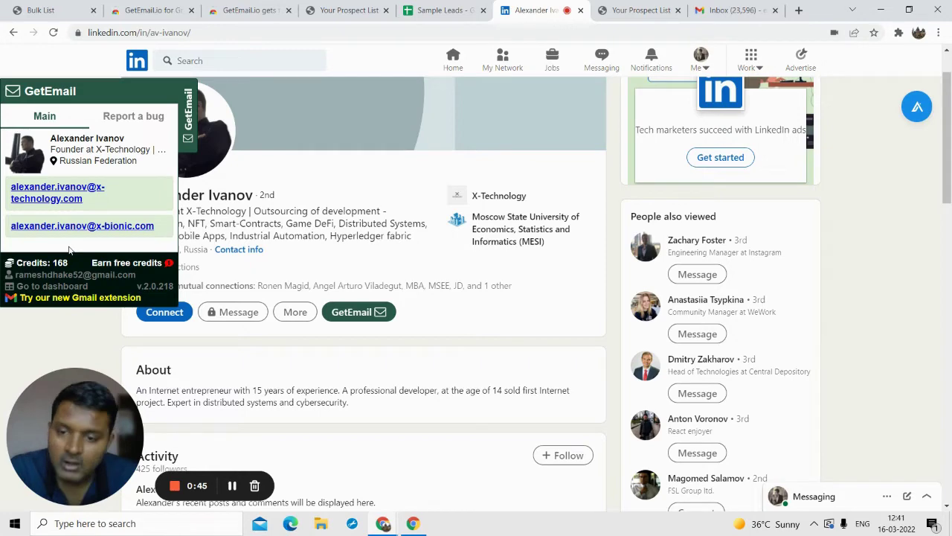
{"action": "scroll", "coordinate": [255, 223], "scroll_direction": "down", "scroll_amount": 4}
{"action": "scroll", "coordinate": [547, 206], "scroll_direction": "up", "scroll_amount": 2}
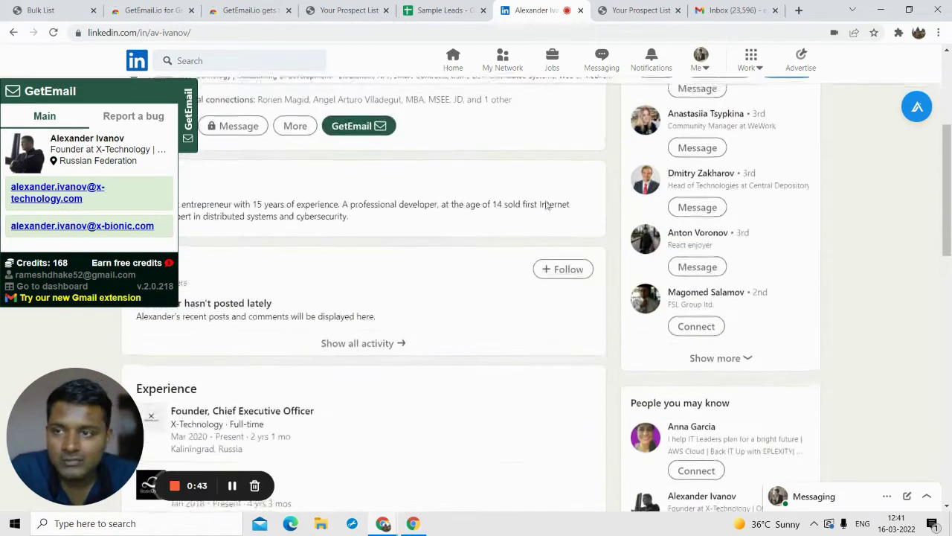
{"action": "scroll", "coordinate": [547, 206], "scroll_direction": "up", "scroll_amount": 3}
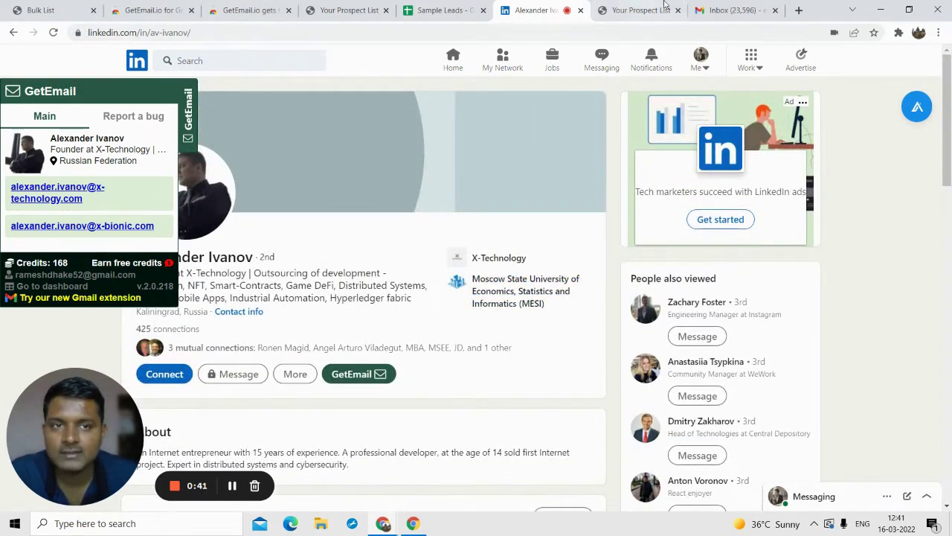
Switch to Gmail and open the company finder of the GetEmail.io for Gmail extension.
{"action": "left_click", "coordinate": [703, 7]}
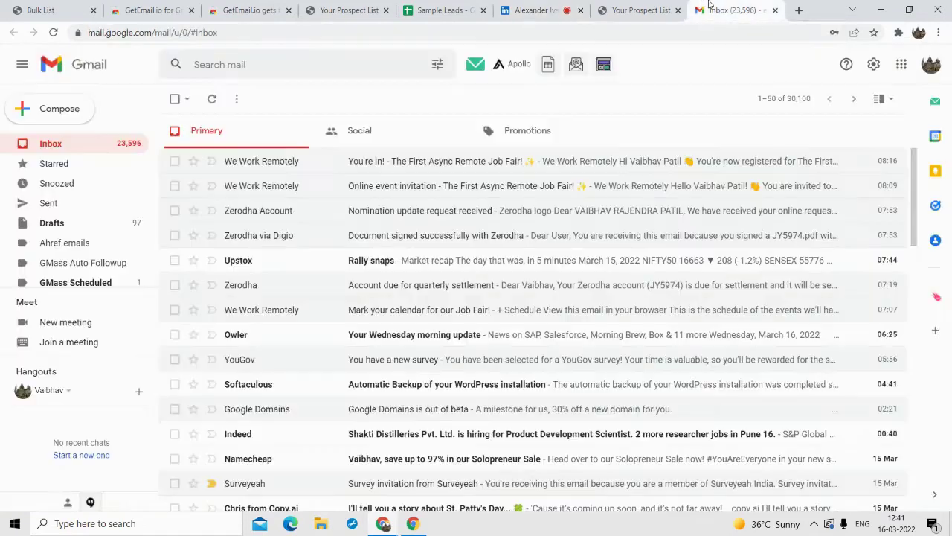
{"action": "left_click", "coordinate": [937, 104]}
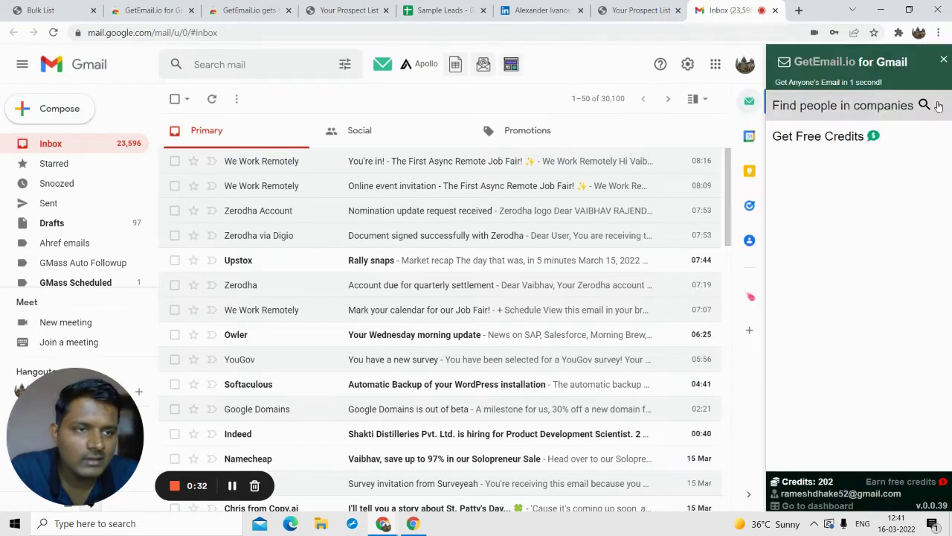
{"action": "left_click", "coordinate": [944, 61]}
{"action": "left_click", "coordinate": [935, 104]}
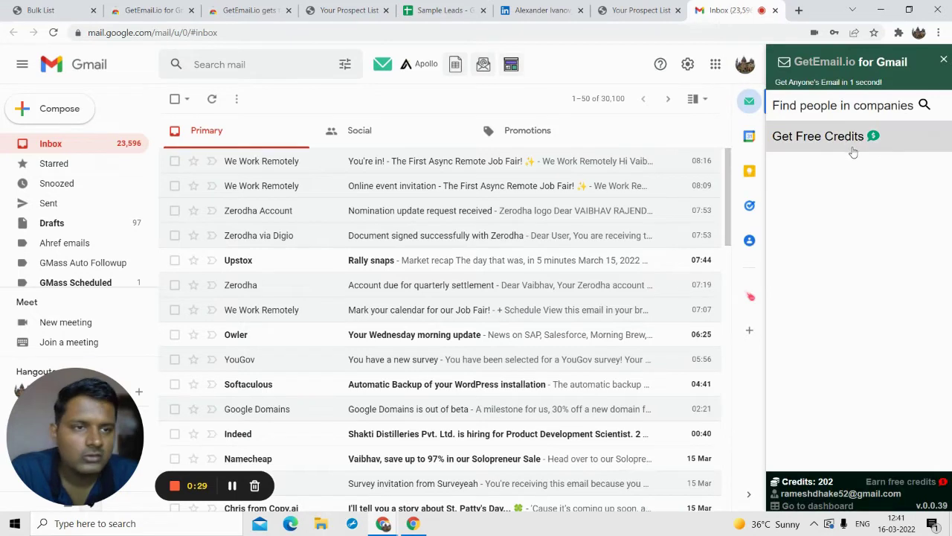
{"action": "left_click", "coordinate": [842, 106]}
Try to search the company finder for "weworkremote" and clear the entry.
{"action": "double_click", "coordinate": [820, 96]}
{"action": "key", "text": "BackSpace"}
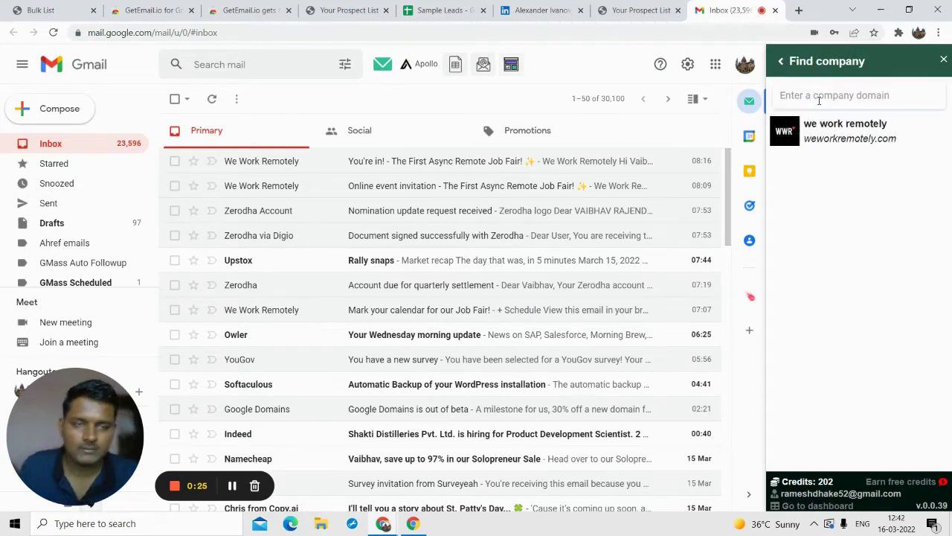
{"action": "type", "text": "w"}
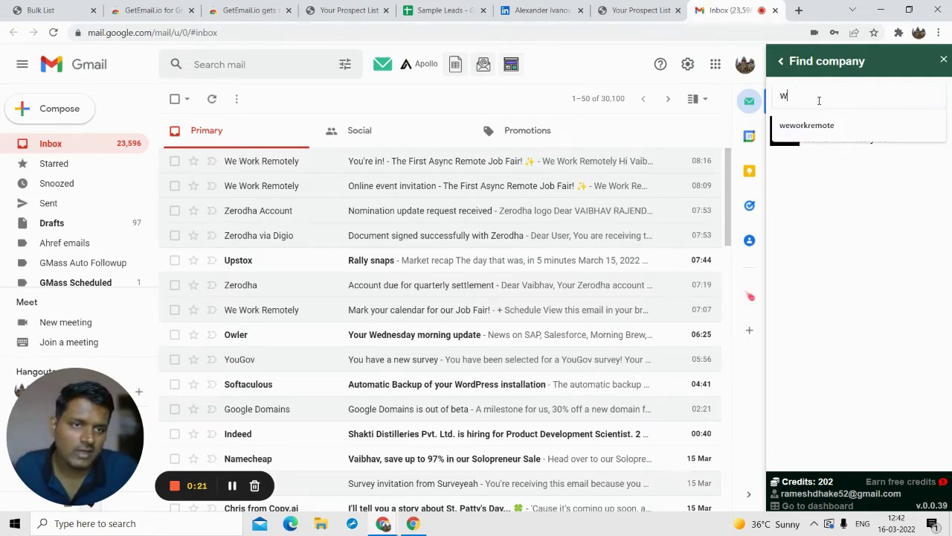
{"action": "type", "text": "eworkremote"}
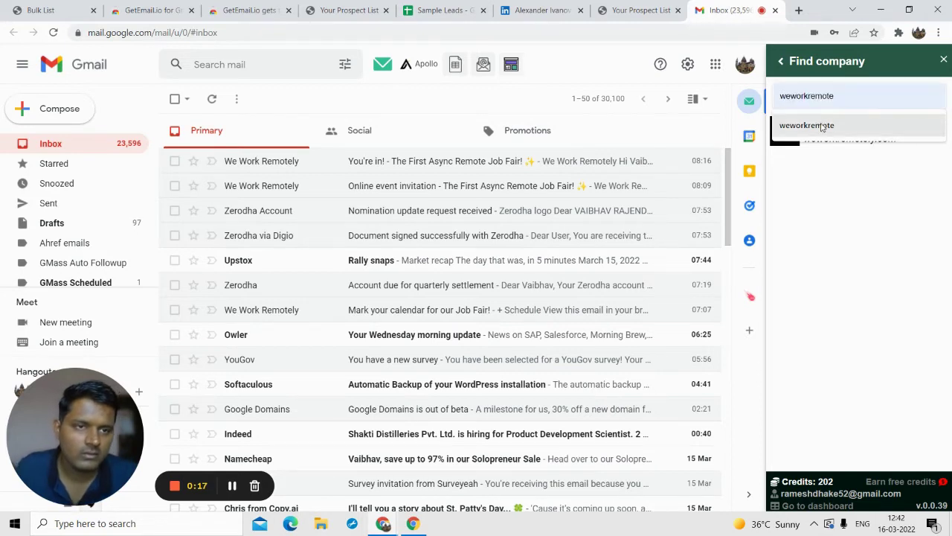
{"action": "key", "text": "BackSpace"}
{"action": "key", "text": "BackSpace"}
Search for the company "dell" and choose the dell.com entry to find its people.
{"action": "type", "text": "dell"}
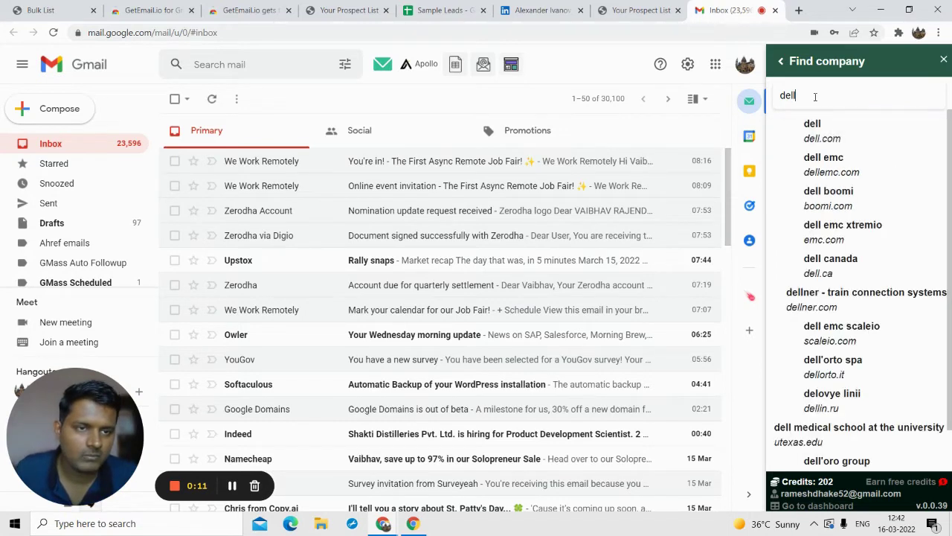
{"action": "scroll", "coordinate": [826, 194], "scroll_direction": "down", "scroll_amount": 1}
{"action": "scroll", "coordinate": [828, 211], "scroll_direction": "up", "scroll_amount": 1}
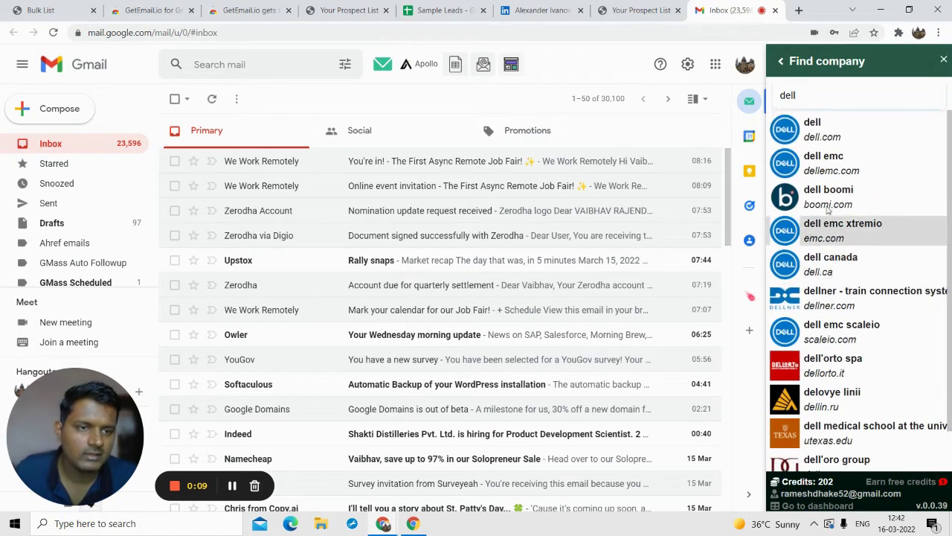
{"action": "left_click", "coordinate": [819, 138]}
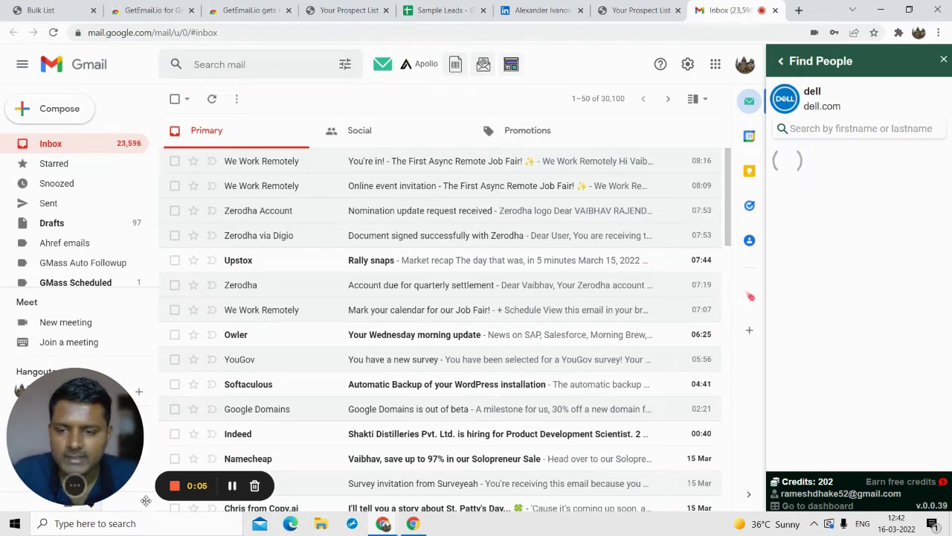
Search Dell's people for "s" and review the listed contacts with their job titles and email status.
{"action": "mouse_move", "coordinate": [133, 480]}
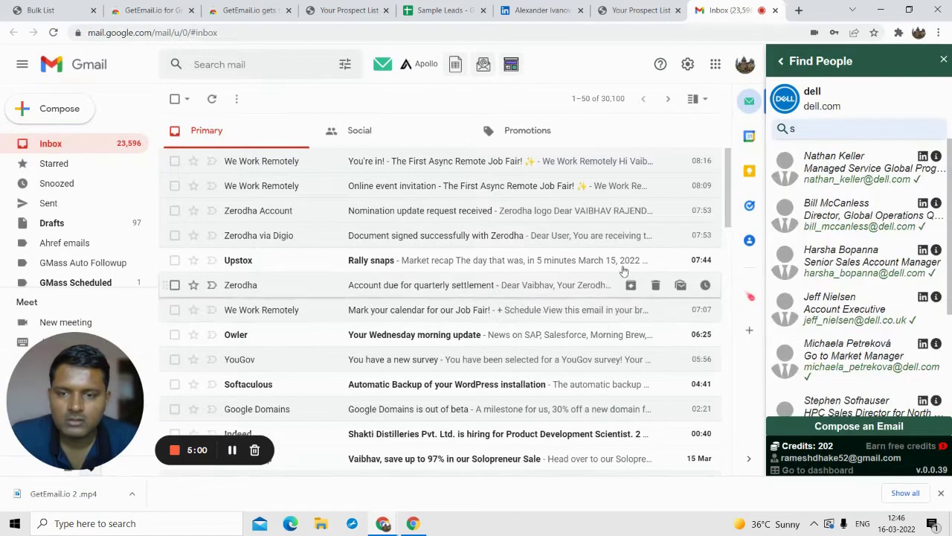
{"action": "left_click", "coordinate": [837, 129]}
{"action": "type", "text": "s"}
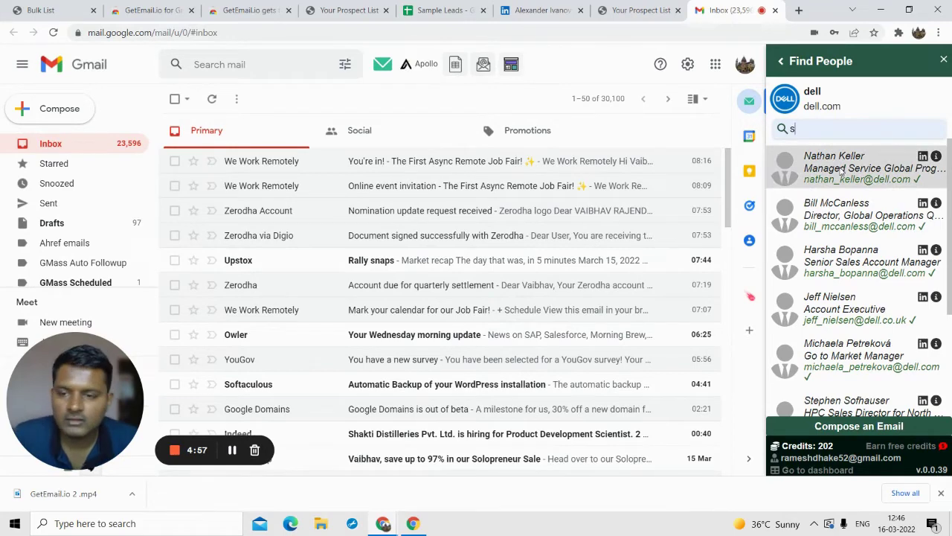
{"action": "scroll", "coordinate": [846, 175], "scroll_direction": "down", "scroll_amount": 2}
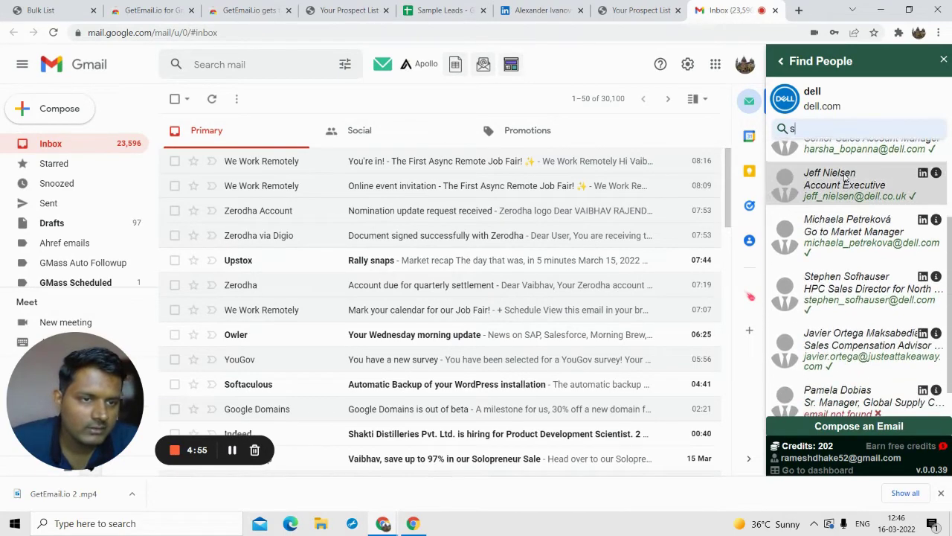
{"action": "scroll", "coordinate": [826, 193], "scroll_direction": "up", "scroll_amount": 2}
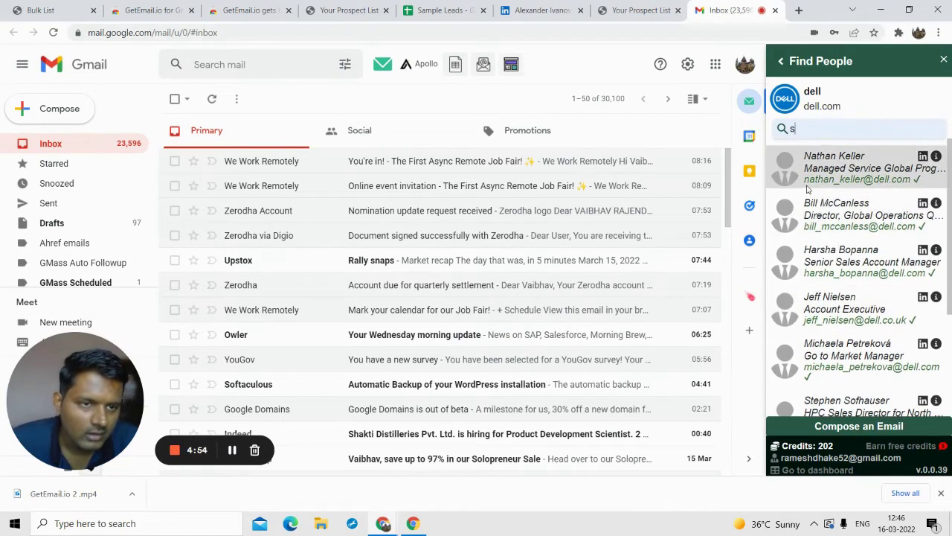
{"action": "scroll", "coordinate": [831, 223], "scroll_direction": "down", "scroll_amount": 3}
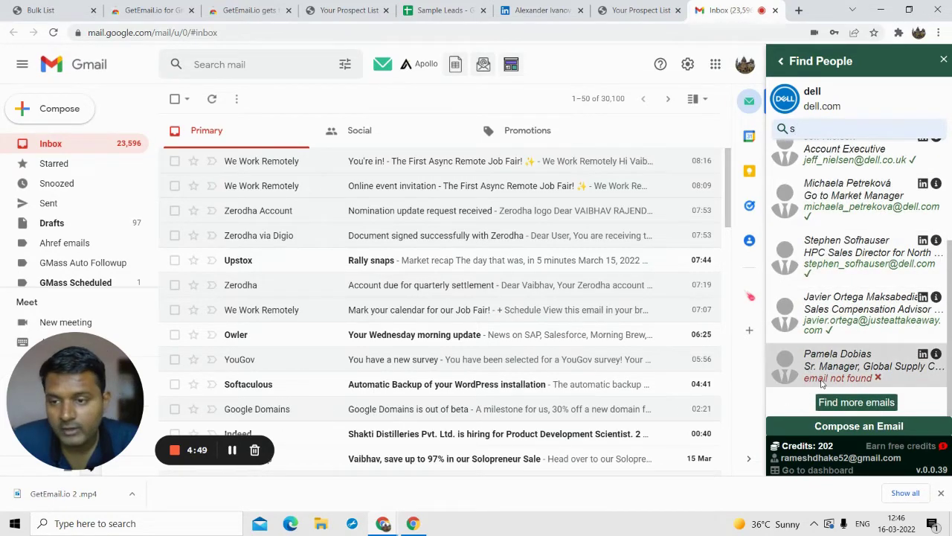
{"action": "scroll", "coordinate": [850, 171], "scroll_direction": "up", "scroll_amount": 3}
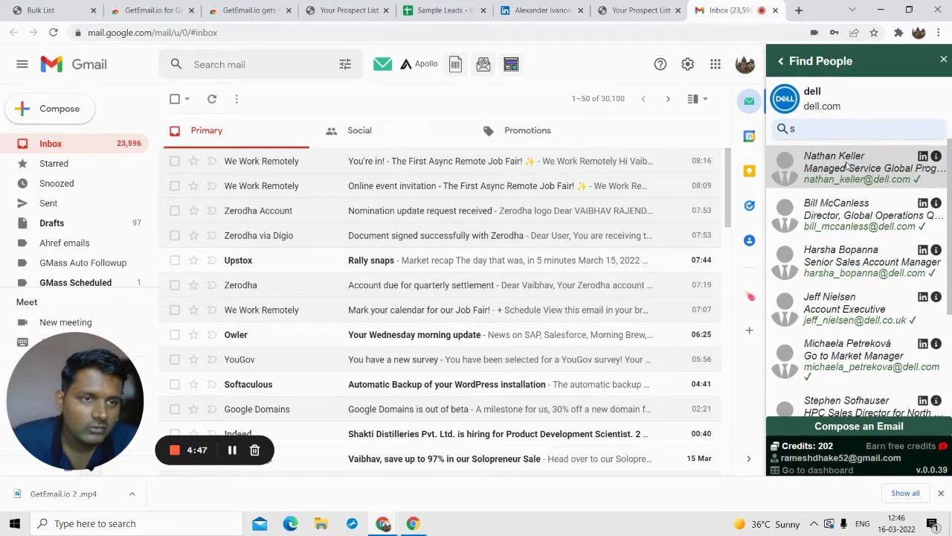
{"action": "scroll", "coordinate": [855, 261], "scroll_direction": "down", "scroll_amount": 3}
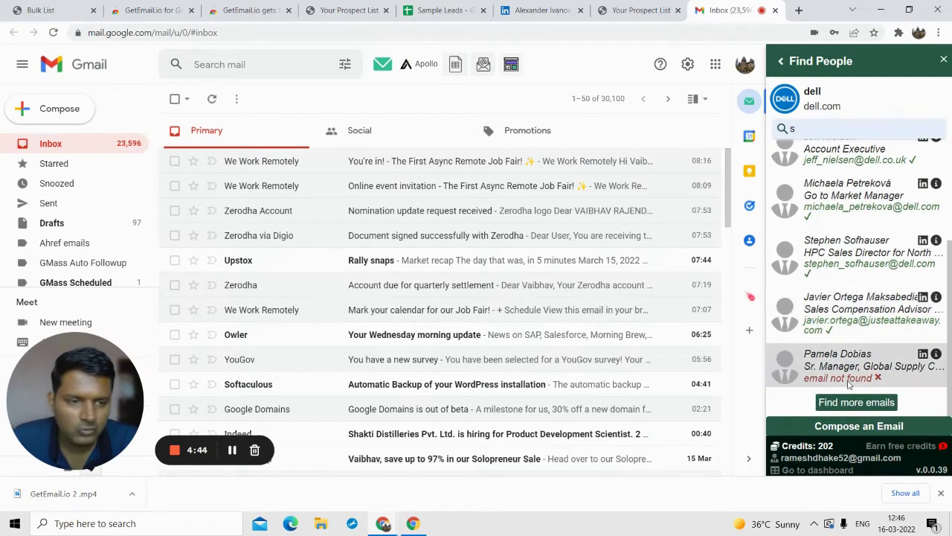
Start composing an email to the found Dell contacts from the extension and close the message windows unsent.
{"action": "left_click", "coordinate": [855, 414]}
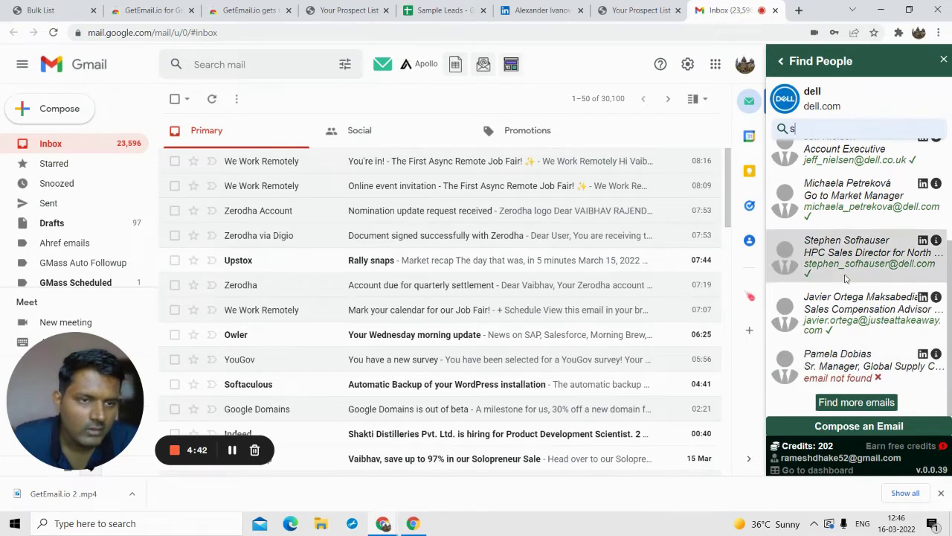
{"action": "left_click", "coordinate": [845, 428]}
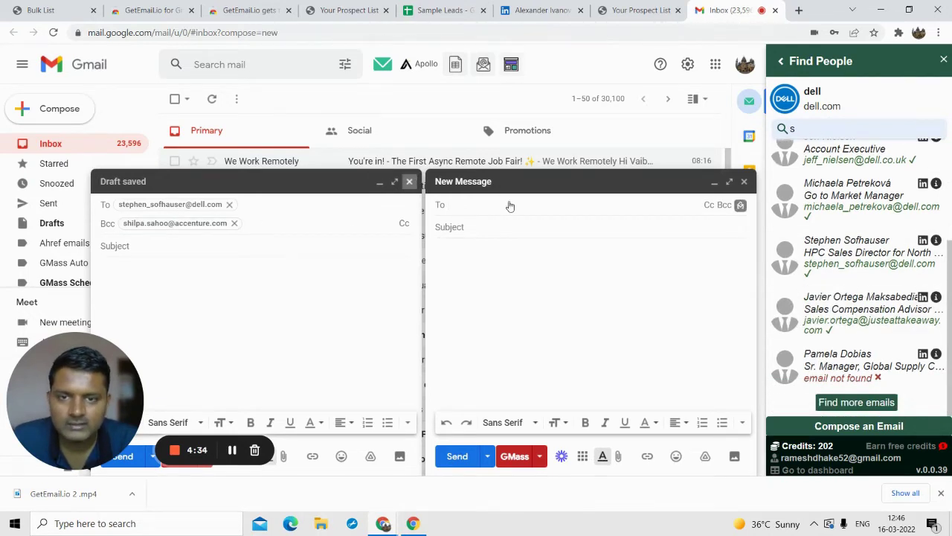
{"action": "left_click", "coordinate": [744, 180]}
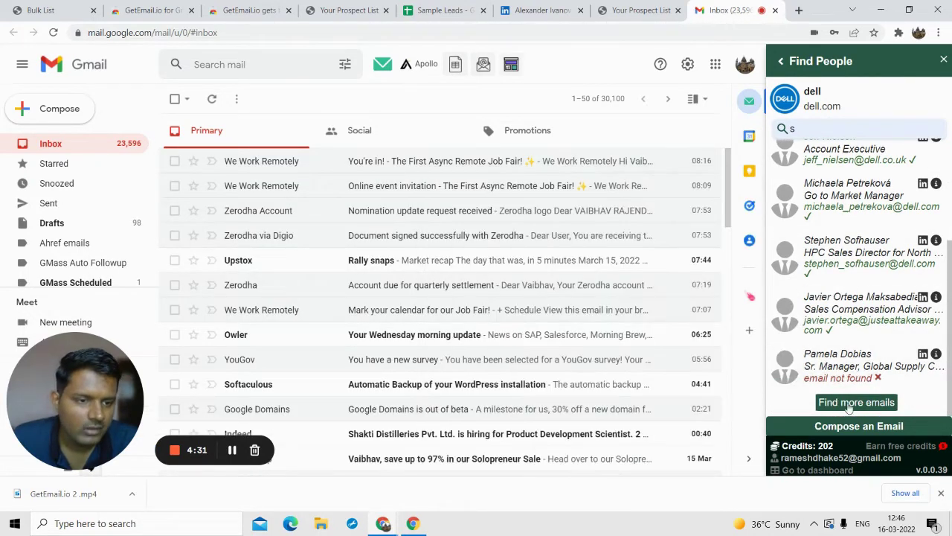
Find more emails for the Dell people search and look through the additional contacts.
{"action": "left_click", "coordinate": [854, 402]}
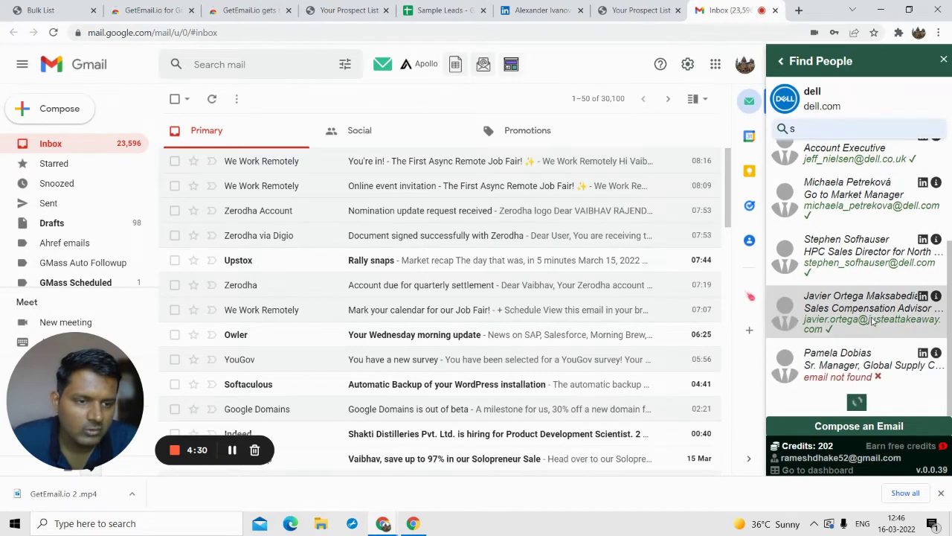
{"action": "scroll", "coordinate": [875, 327], "scroll_direction": "down", "scroll_amount": 5}
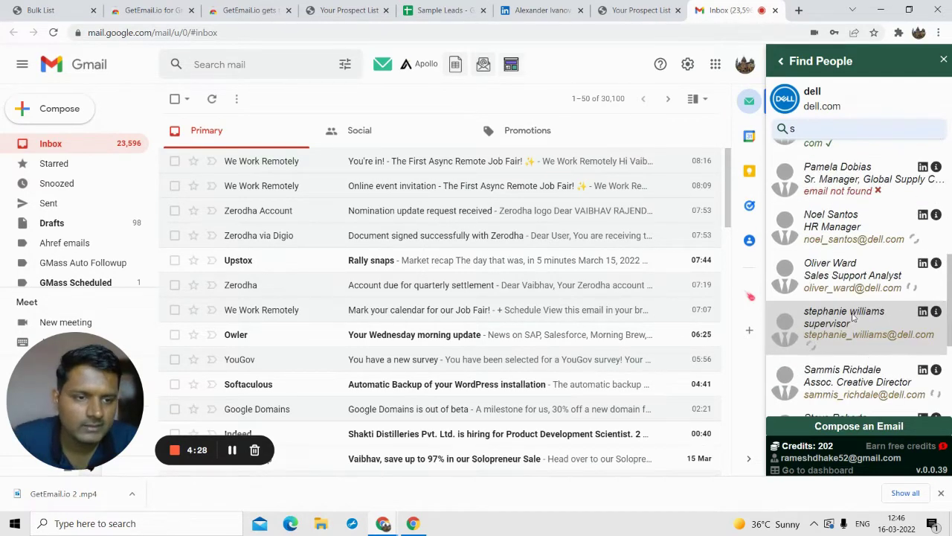
{"action": "scroll", "coordinate": [875, 297], "scroll_direction": "up", "scroll_amount": 8}
Replace the Dell people search with a specific first name and review the listed contacts.
{"action": "double_click", "coordinate": [805, 125]}
{"action": "key", "text": "BackSpace"}
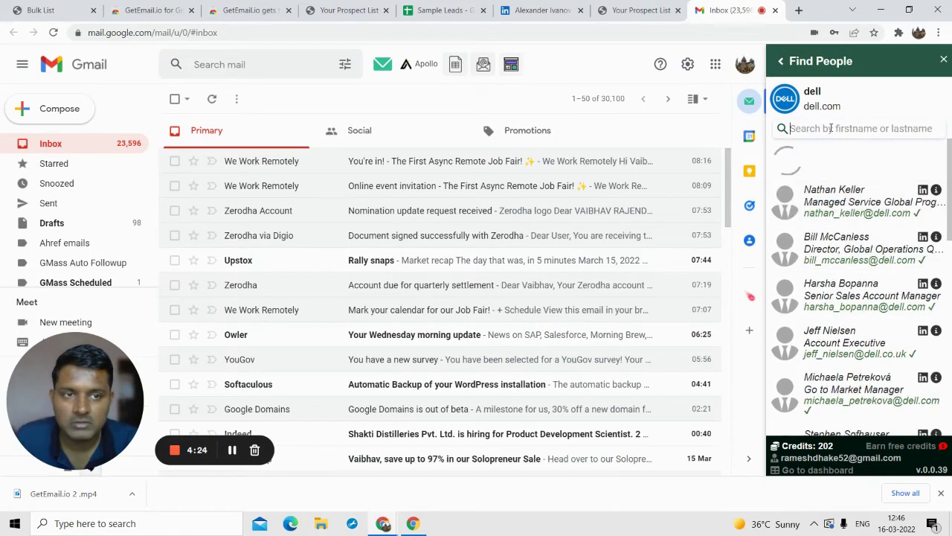
{"action": "type", "text": "V"}
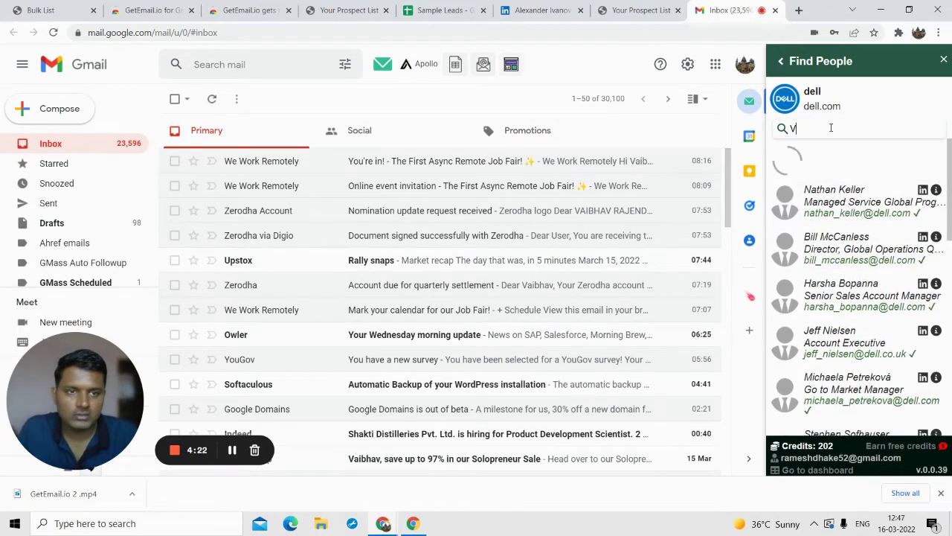
{"action": "type", "text": "aibhav"}
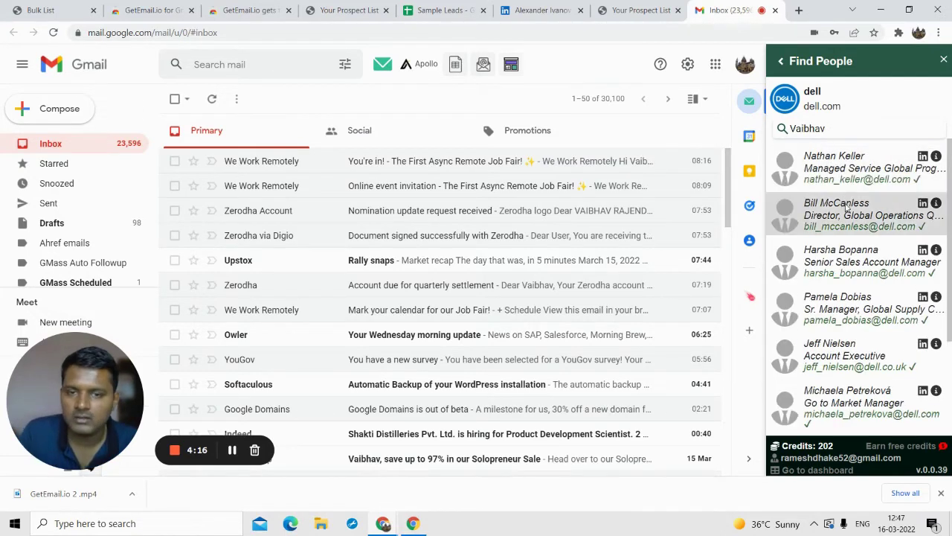
{"action": "scroll", "coordinate": [853, 230], "scroll_direction": "down", "scroll_amount": 3}
{"action": "scroll", "coordinate": [856, 209], "scroll_direction": "up", "scroll_amount": 3}
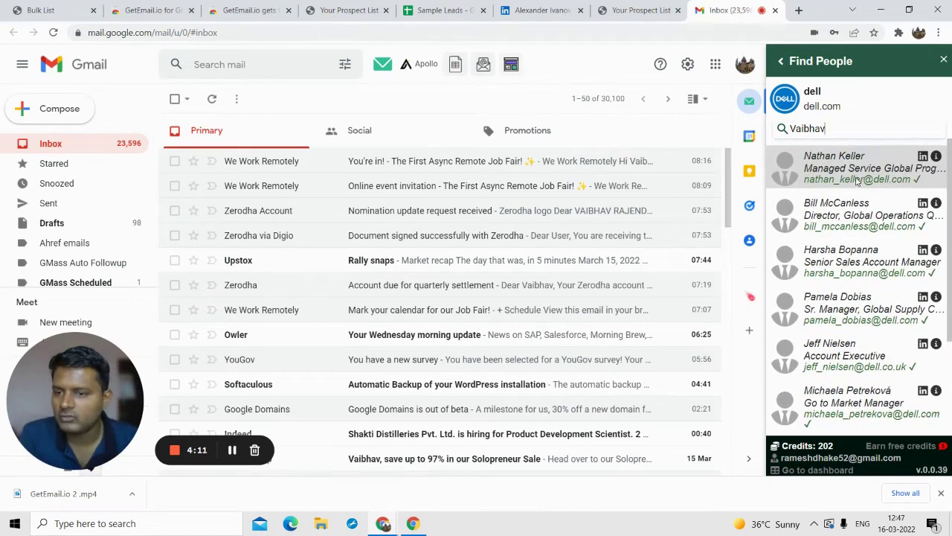
Return from Dell's people to the company finder and look through the "dell" company matches.
{"action": "double_click", "coordinate": [833, 129]}
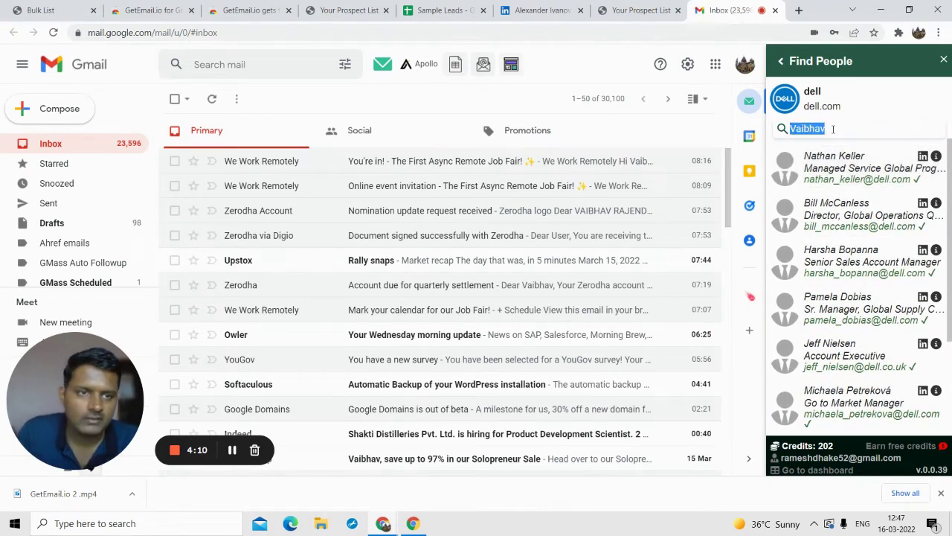
{"action": "left_click", "coordinate": [781, 62]}
{"action": "scroll", "coordinate": [841, 313], "scroll_direction": "down", "scroll_amount": 2}
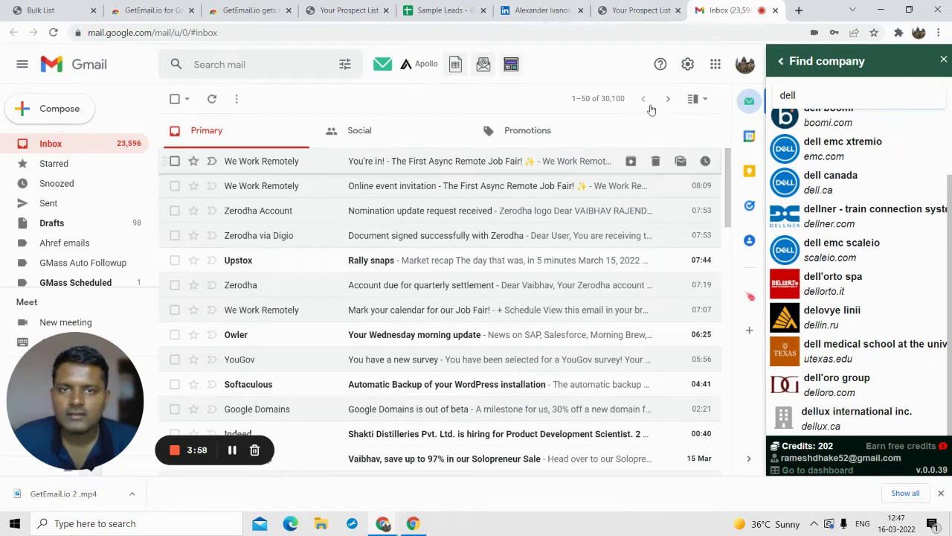
Open the GetEmail.io dashboard from the extension and dismiss the browser's downloads bar.
{"action": "left_click", "coordinate": [803, 471]}
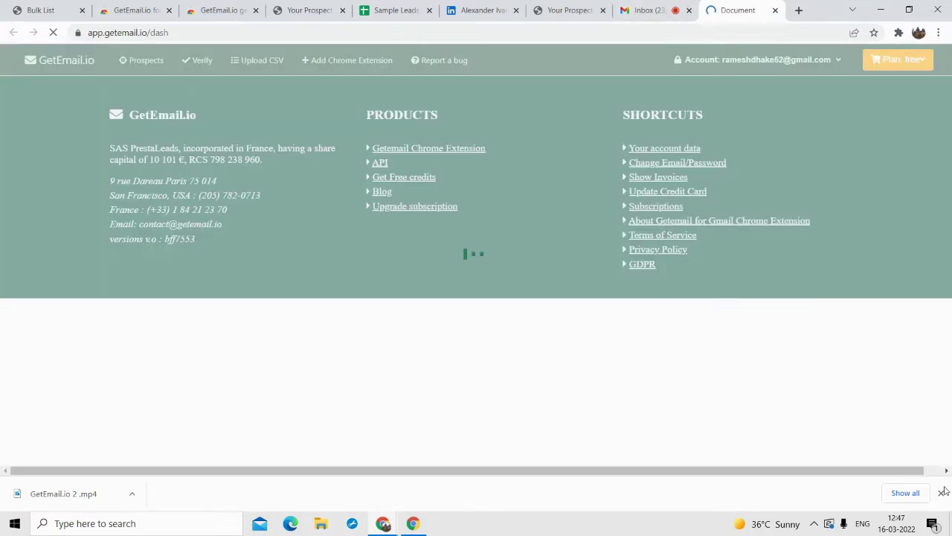
{"action": "left_click", "coordinate": [941, 493]}
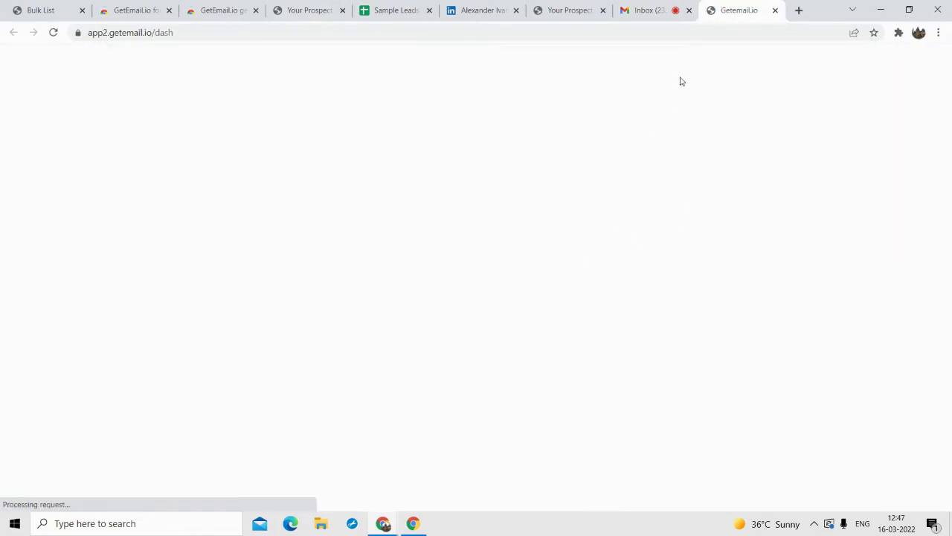
{"action": "left_click", "coordinate": [670, 31]}
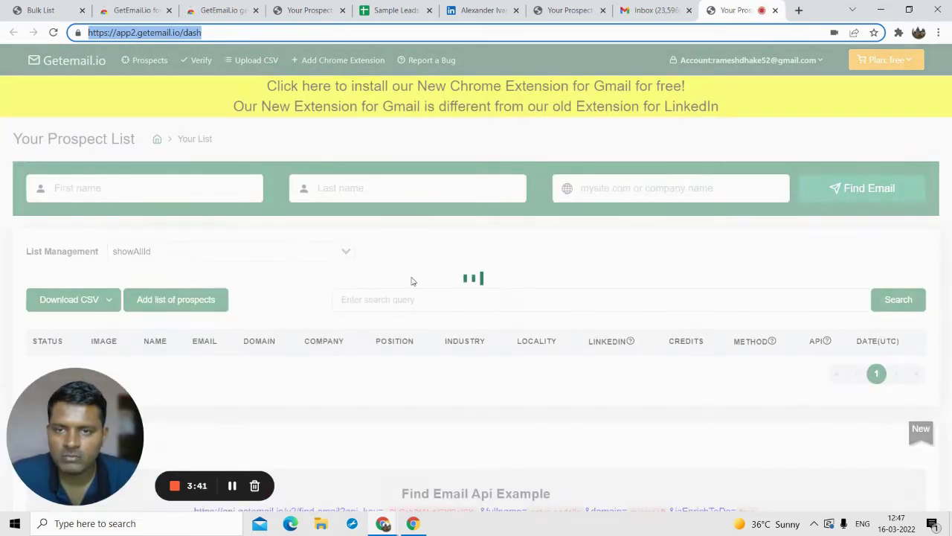
{"action": "left_click", "coordinate": [77, 459]}
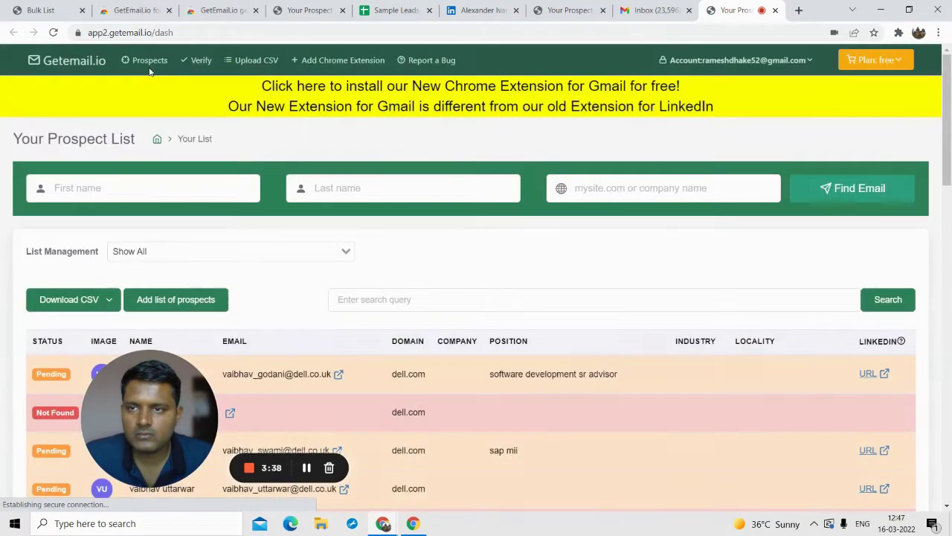
{"action": "left_click_drag", "start_coordinate": [104, 424], "coordinate": [491, 247]}
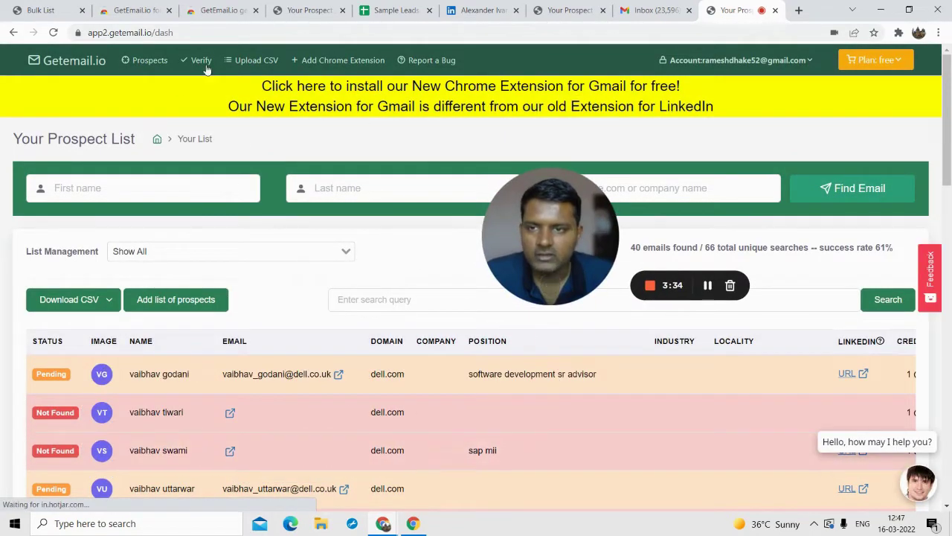
Review the first page of the prospect list for each Dell contact's email status, address and position.
{"action": "scroll", "coordinate": [381, 390], "scroll_direction": "down", "scroll_amount": 3}
{"action": "scroll", "coordinate": [382, 390], "scroll_direction": "down", "scroll_amount": 5}
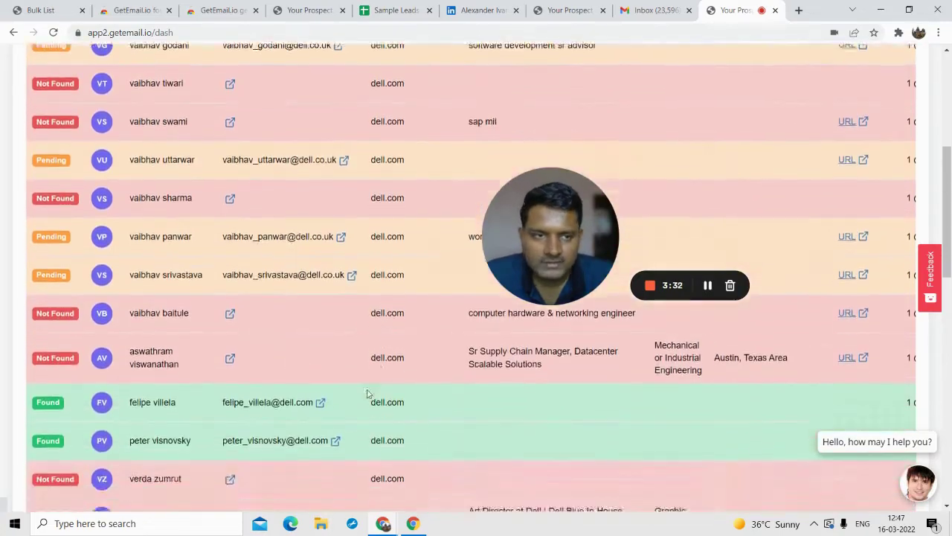
{"action": "scroll", "coordinate": [296, 359], "scroll_direction": "up", "scroll_amount": 1}
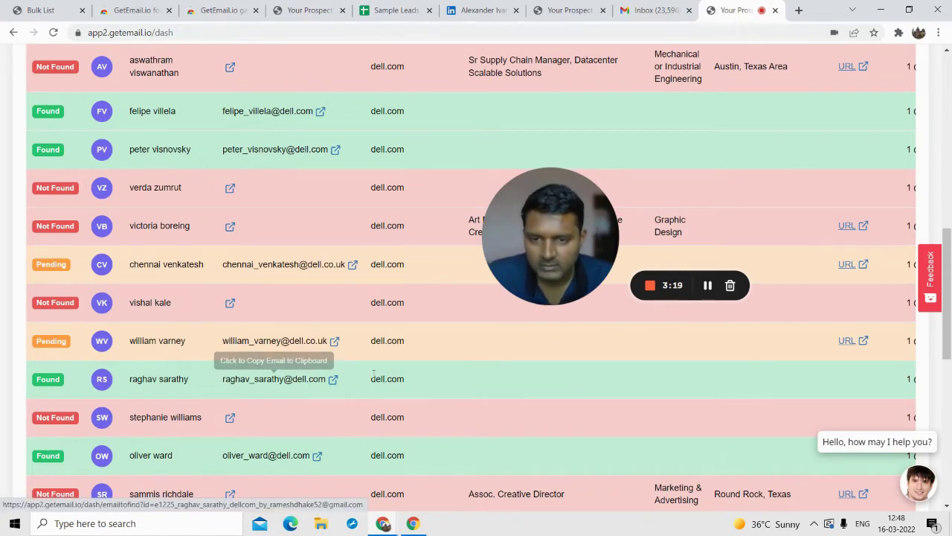
{"action": "scroll", "coordinate": [374, 373], "scroll_direction": "down", "scroll_amount": 5}
{"action": "scroll", "coordinate": [451, 272], "scroll_direction": "up", "scroll_amount": 4}
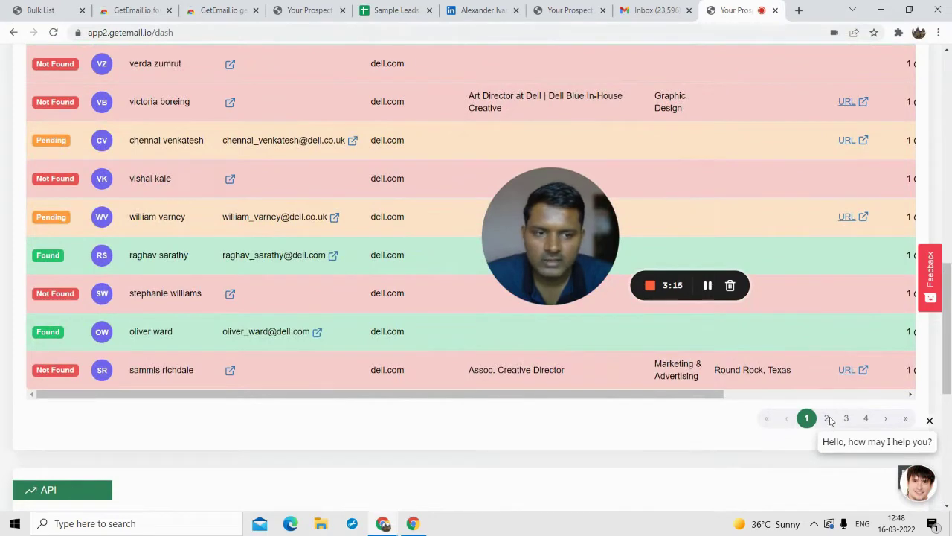
Dismiss the chat greeting and look through page 2 of the prospect list.
{"action": "left_click", "coordinate": [930, 421]}
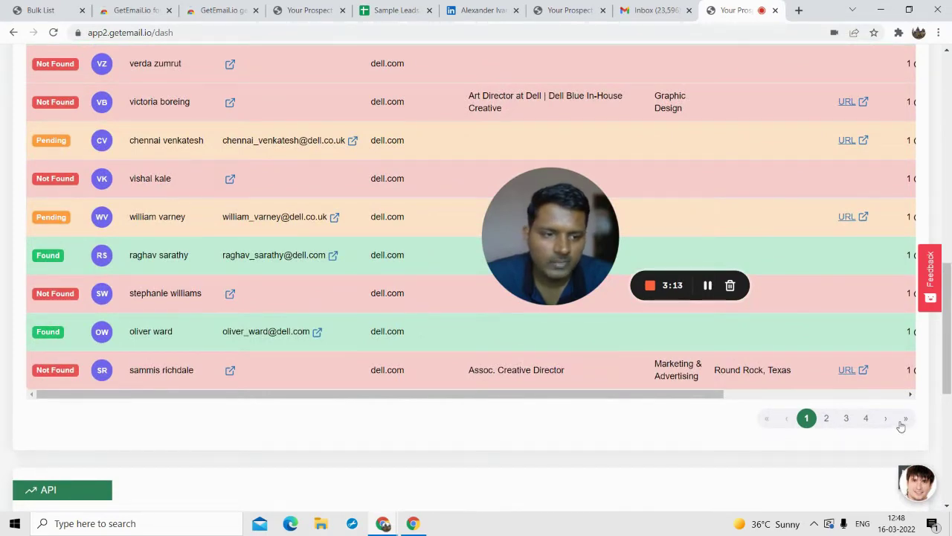
{"action": "left_click", "coordinate": [887, 421]}
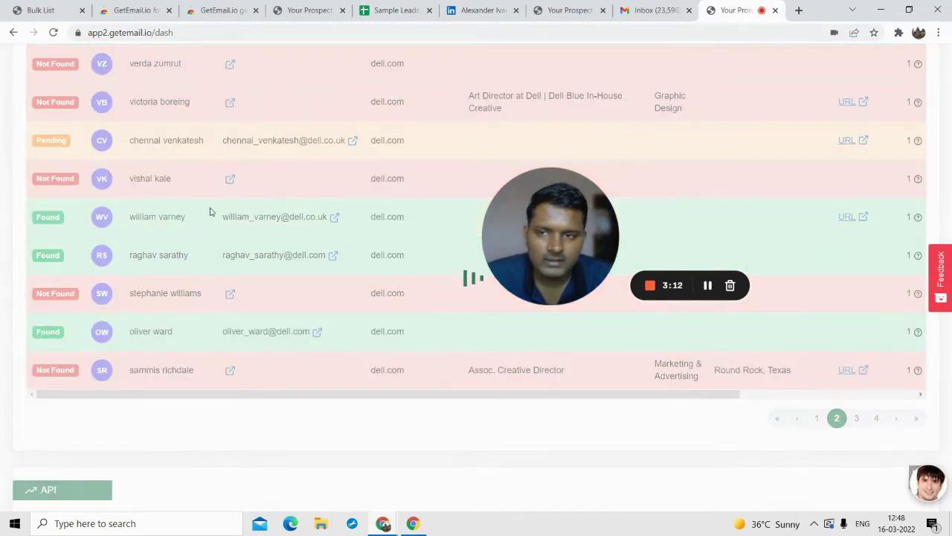
{"action": "scroll", "coordinate": [311, 249], "scroll_direction": "up", "scroll_amount": 8}
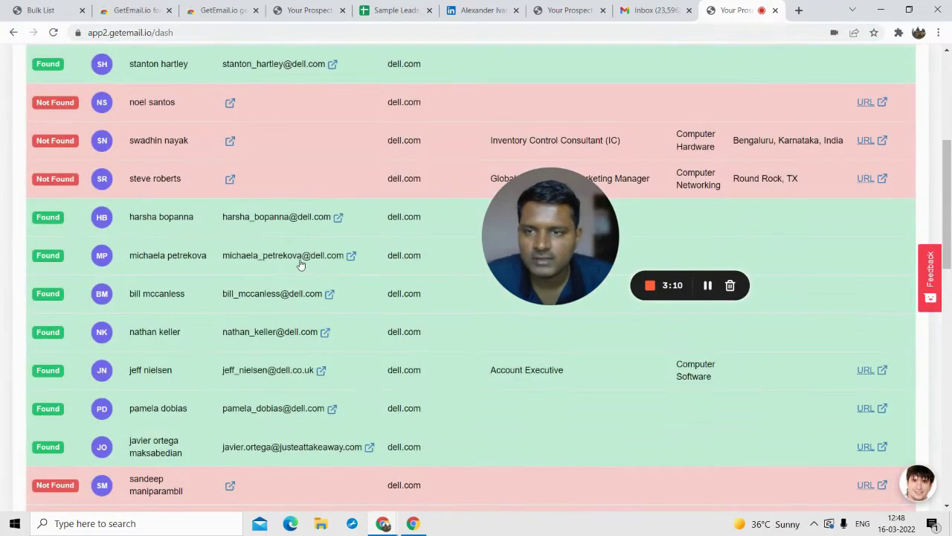
{"action": "scroll", "coordinate": [259, 266], "scroll_direction": "down", "scroll_amount": 2}
{"action": "scroll", "coordinate": [256, 268], "scroll_direction": "up", "scroll_amount": 3}
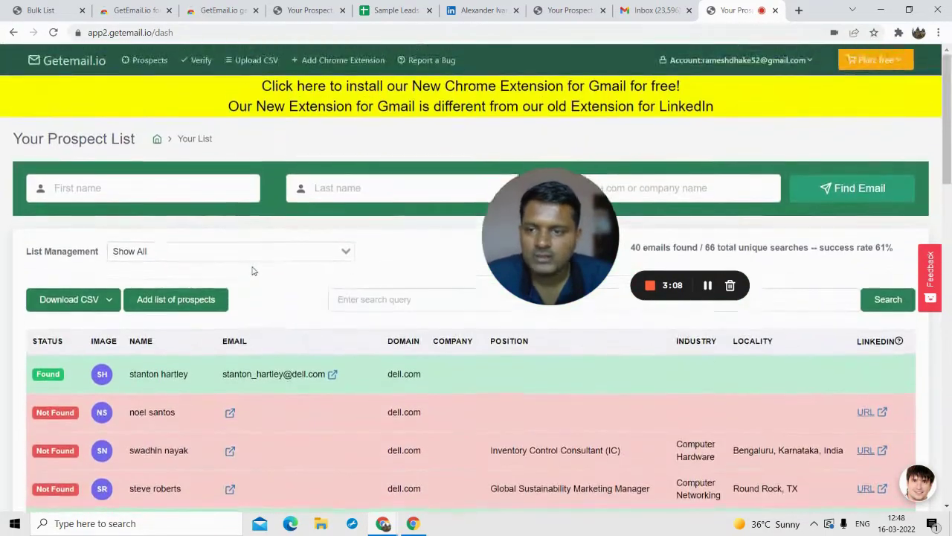
{"action": "scroll", "coordinate": [260, 269], "scroll_direction": "down", "scroll_amount": 7}
{"action": "scroll", "coordinate": [272, 272], "scroll_direction": "up", "scroll_amount": 7}
{"action": "scroll", "coordinate": [272, 268], "scroll_direction": "down", "scroll_amount": 2}
{"action": "scroll", "coordinate": [253, 223], "scroll_direction": "up", "scroll_amount": 3}
Find a person's email by filling in the saved first and last name with the domain digiliterate.com, and highlight the found address.
{"action": "left_click_drag", "start_coordinate": [566, 233], "coordinate": [537, 352]}
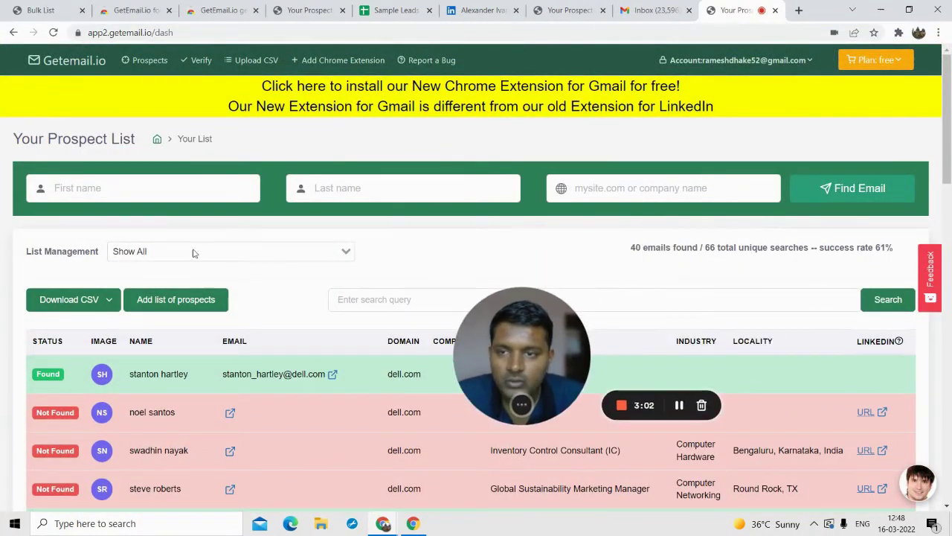
{"action": "left_click", "coordinate": [108, 188]}
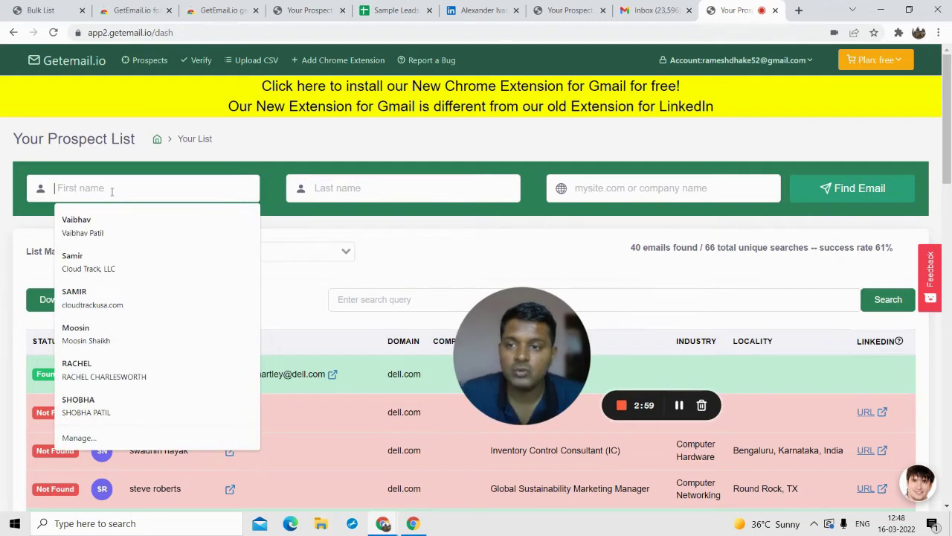
{"action": "left_click", "coordinate": [116, 223]}
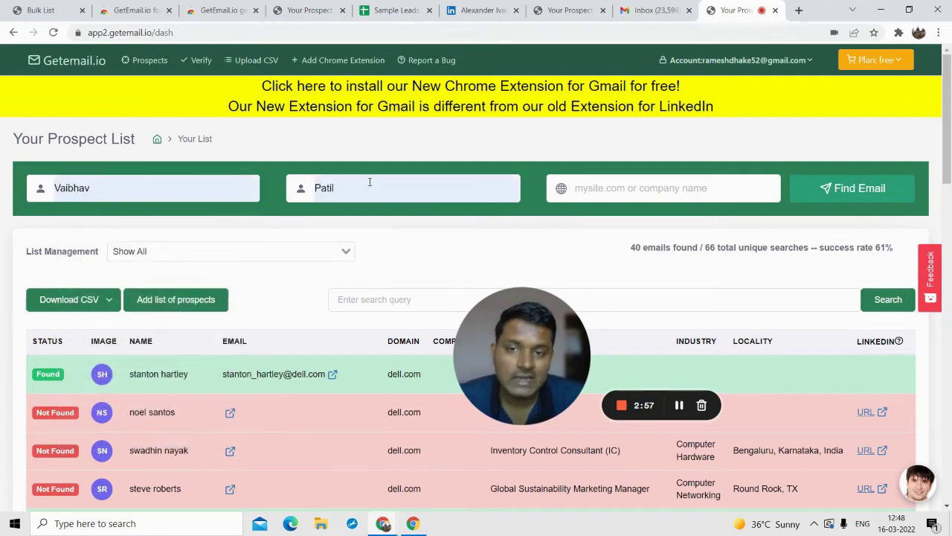
{"action": "left_click", "coordinate": [609, 188]}
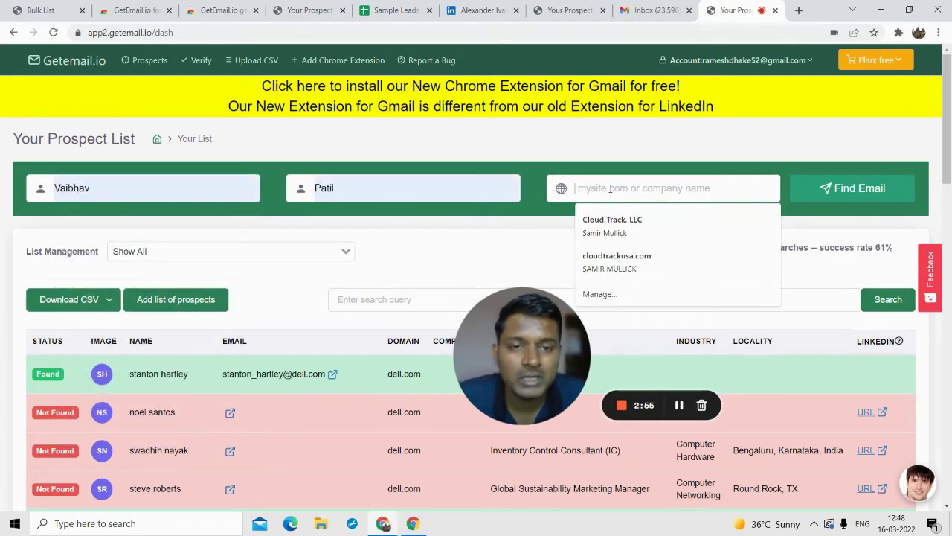
{"action": "type", "text": "digiliterate.co"}
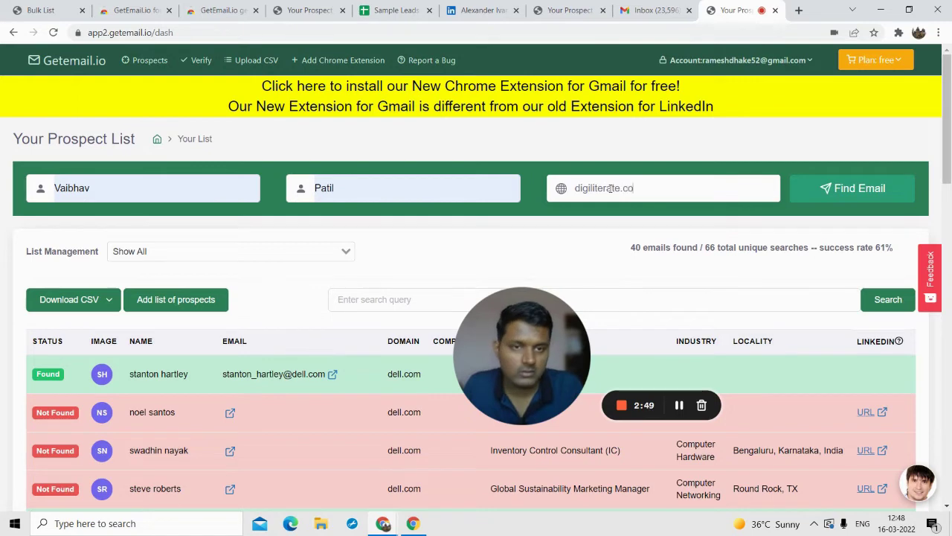
{"action": "left_click", "coordinate": [866, 183]}
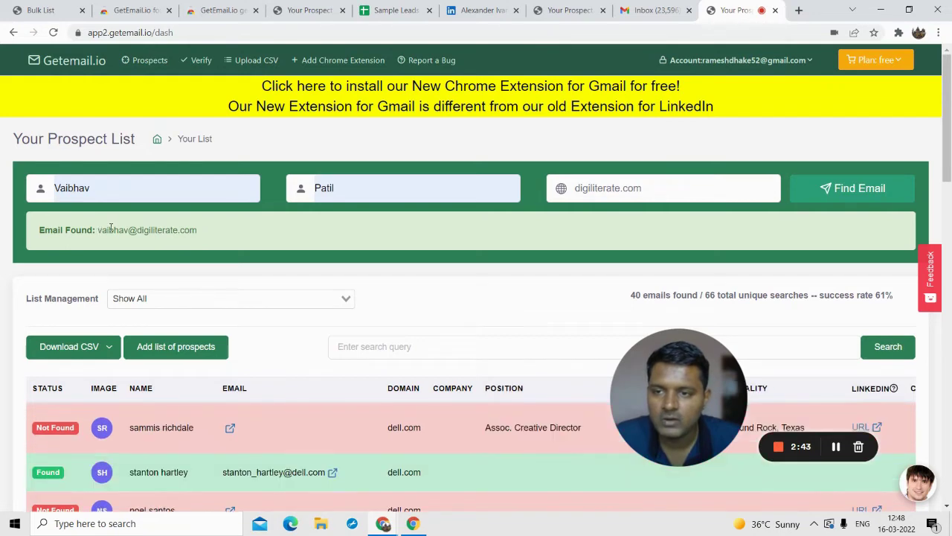
{"action": "left_click_drag", "start_coordinate": [97, 230], "coordinate": [206, 230]}
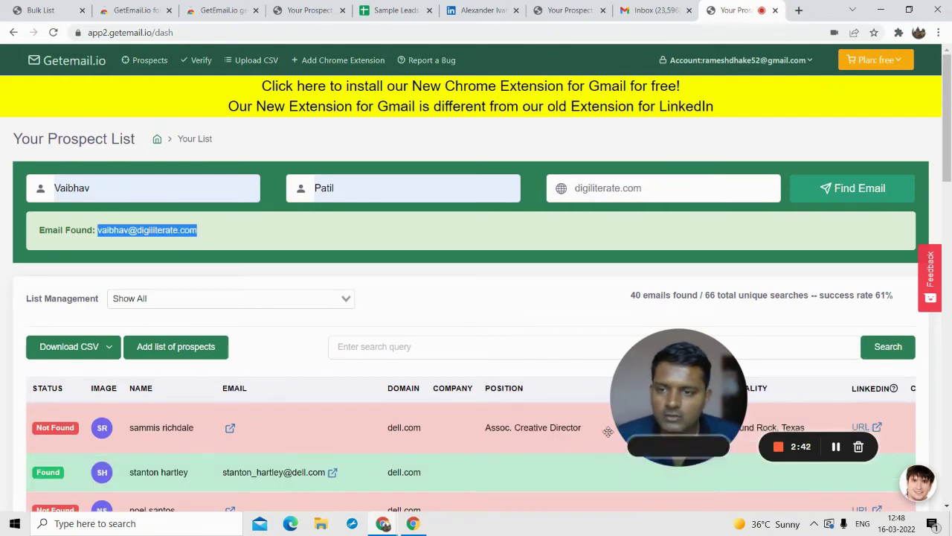
{"action": "left_click_drag", "start_coordinate": [665, 397], "coordinate": [586, 350]}
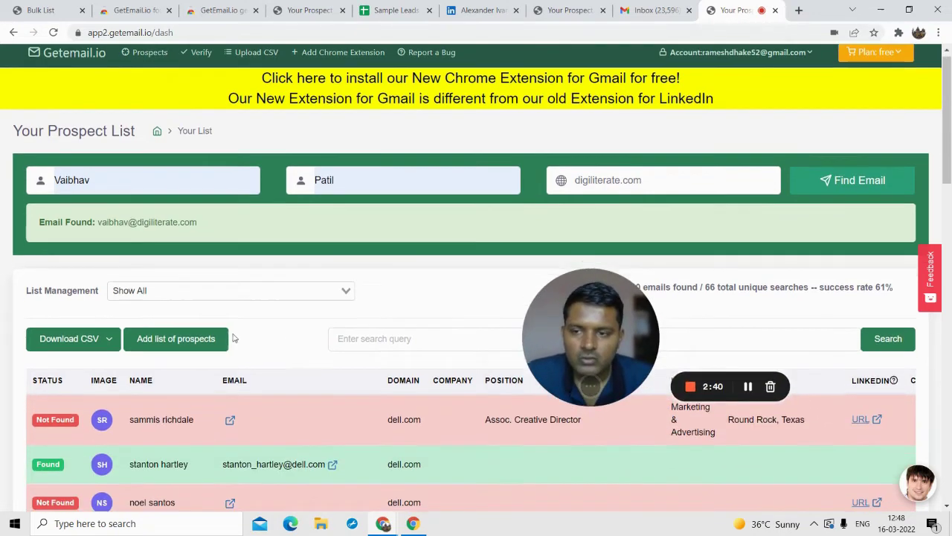
Download the prospect list as a CSV file and look through the listed prospects while it is generated.
{"action": "scroll", "coordinate": [165, 477], "scroll_direction": "down", "scroll_amount": 3}
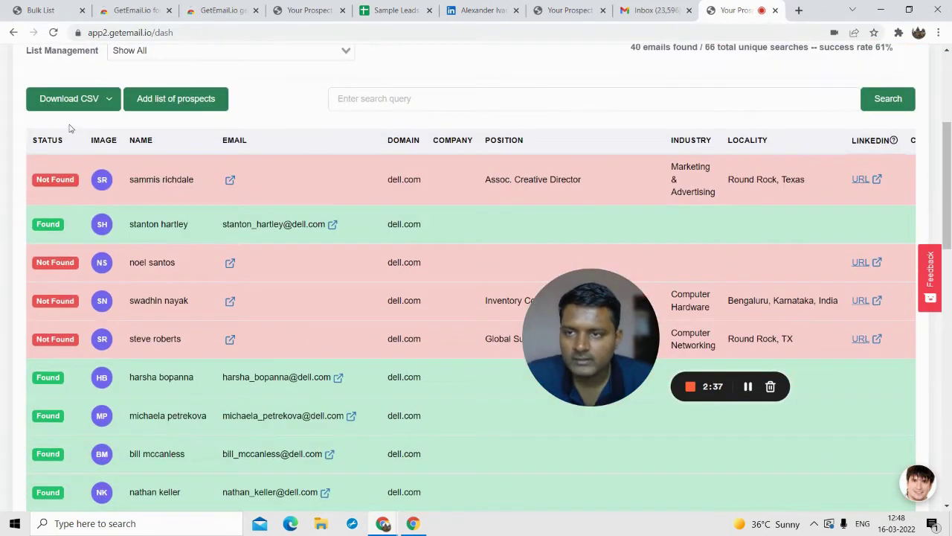
{"action": "left_click", "coordinate": [68, 104]}
{"action": "left_click", "coordinate": [106, 136]}
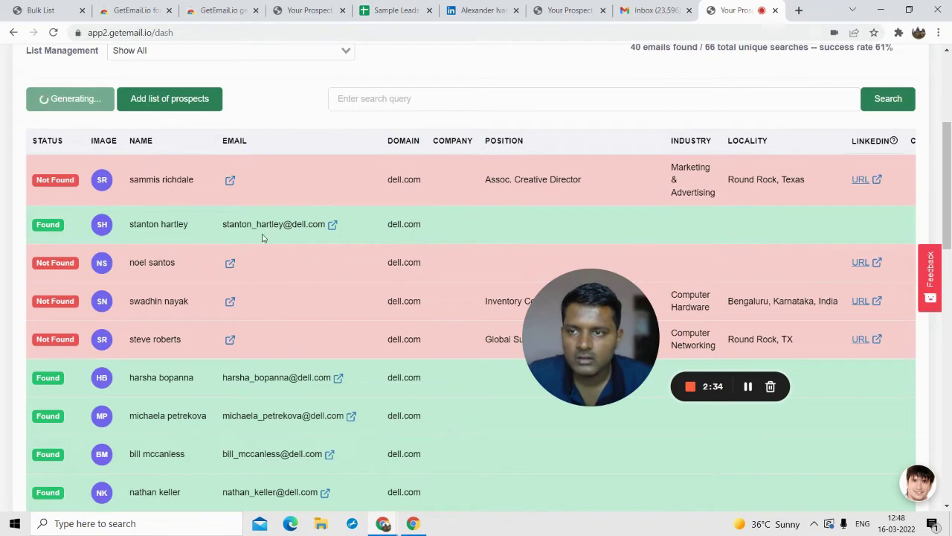
{"action": "scroll", "coordinate": [358, 273], "scroll_direction": "down", "scroll_amount": 6}
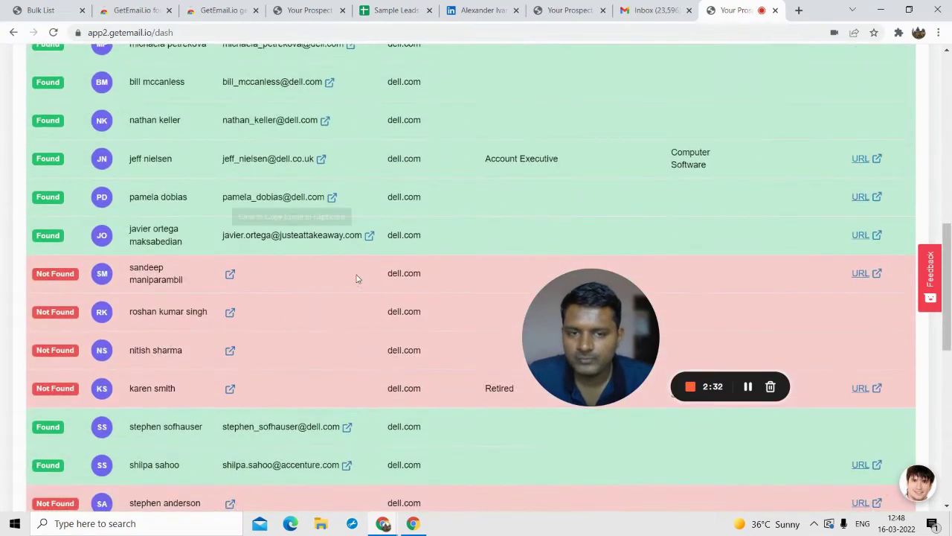
{"action": "scroll", "coordinate": [355, 276], "scroll_direction": "down", "scroll_amount": 4}
{"action": "scroll", "coordinate": [410, 274], "scroll_direction": "up", "scroll_amount": 4}
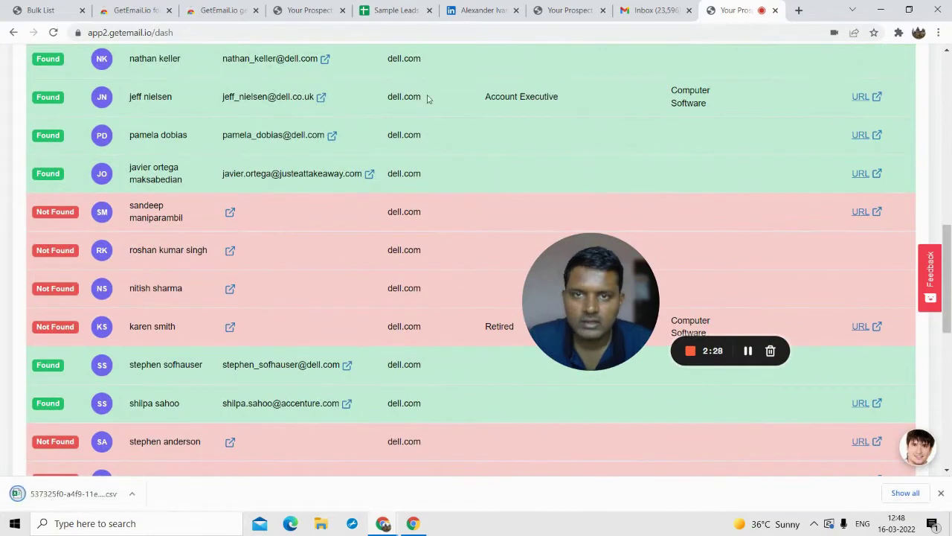
Switch to the Sample Leads spreadsheet in Google Sheets and open the downloaded prospect CSV by uploading it as a new spreadsheet.
{"action": "left_click", "coordinate": [394, 11]}
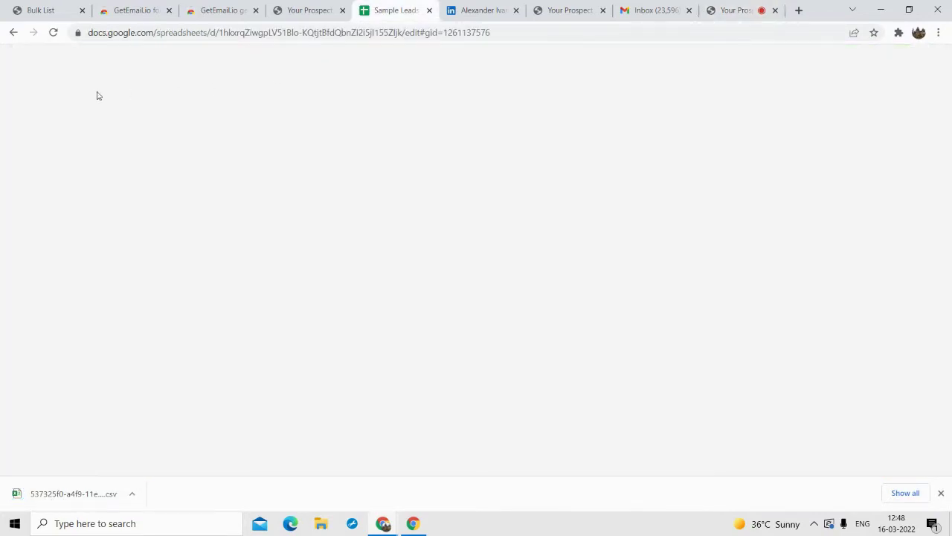
{"action": "left_click", "coordinate": [52, 79]}
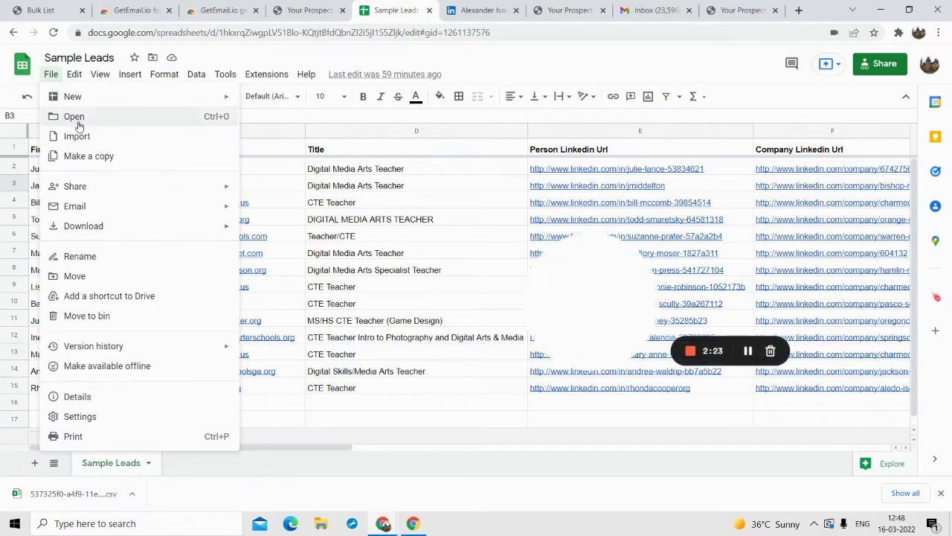
{"action": "left_click", "coordinate": [78, 118]}
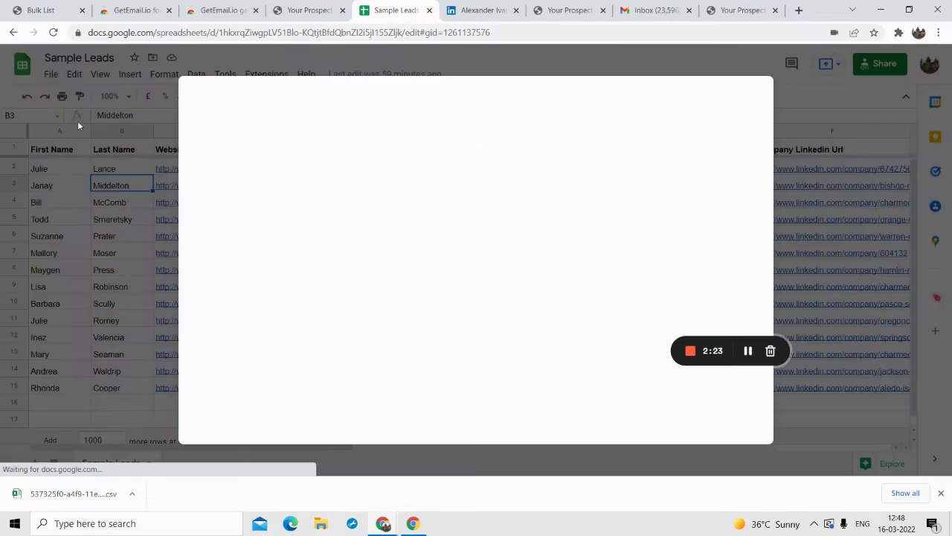
{"action": "left_click", "coordinate": [464, 128]}
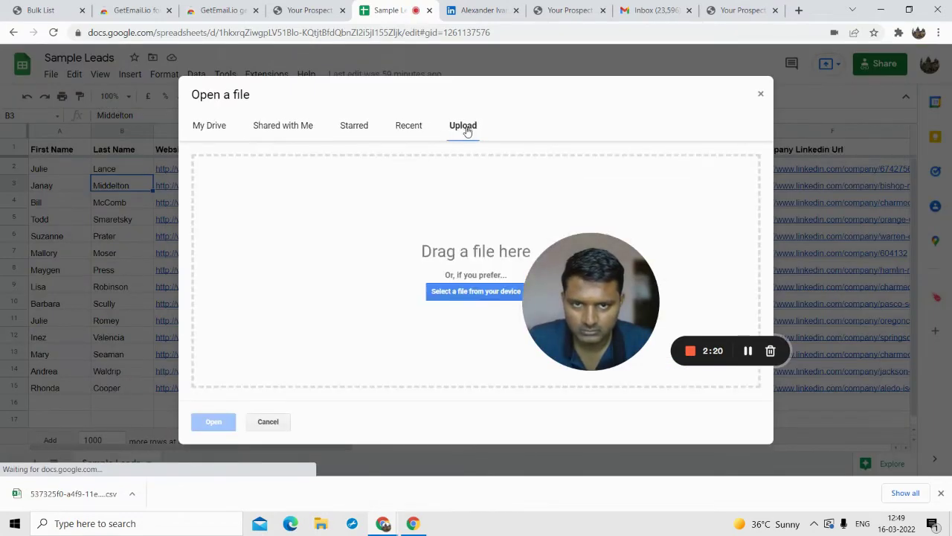
{"action": "left_click_drag", "start_coordinate": [67, 494], "coordinate": [528, 292]}
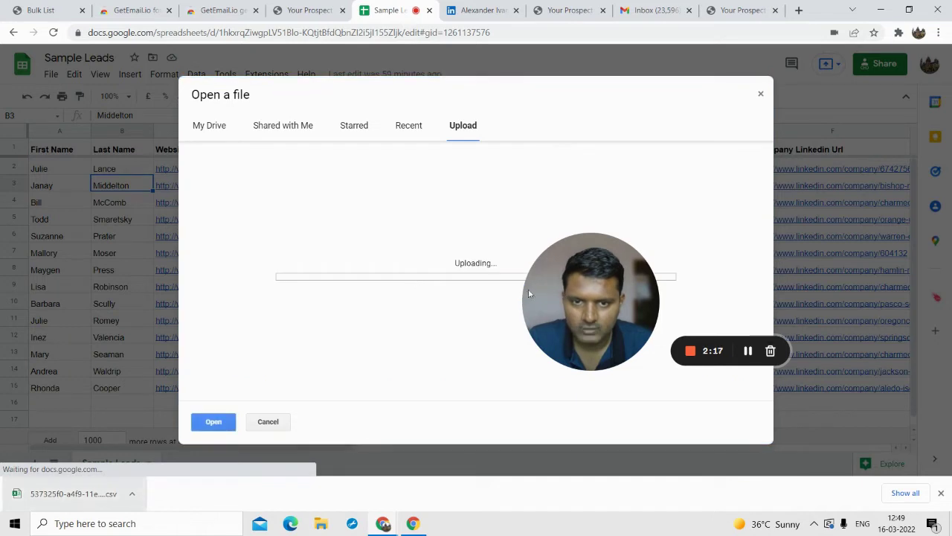
{"action": "left_click_drag", "start_coordinate": [586, 308], "coordinate": [63, 346]}
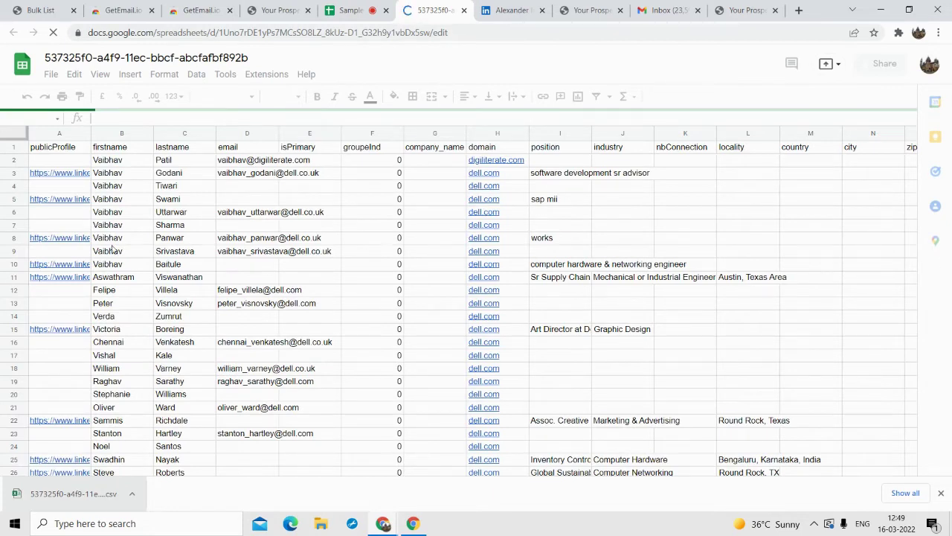
{"action": "left_click", "coordinate": [941, 493]}
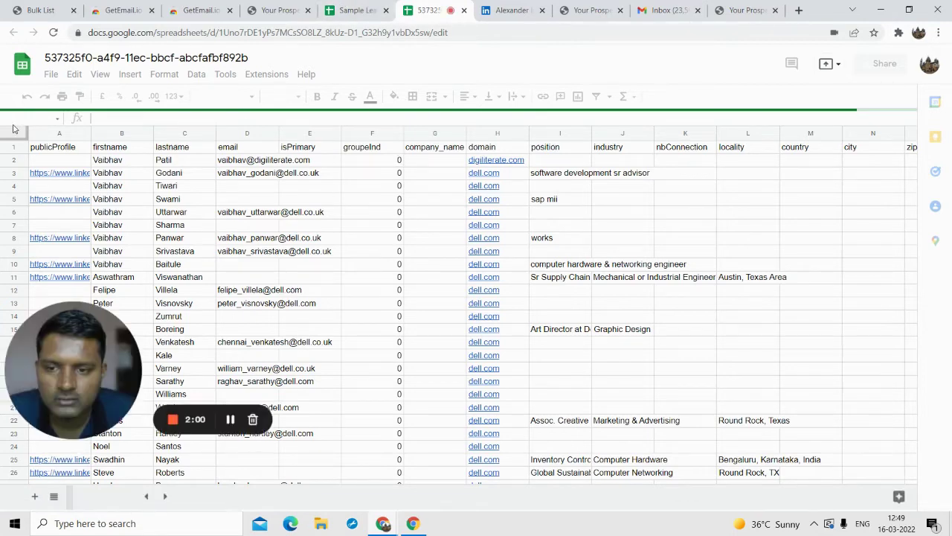
Widen the publicProfile column to fit the full LinkedIn URLs and review the exported columns through to city.
{"action": "left_click", "coordinate": [146, 356]}
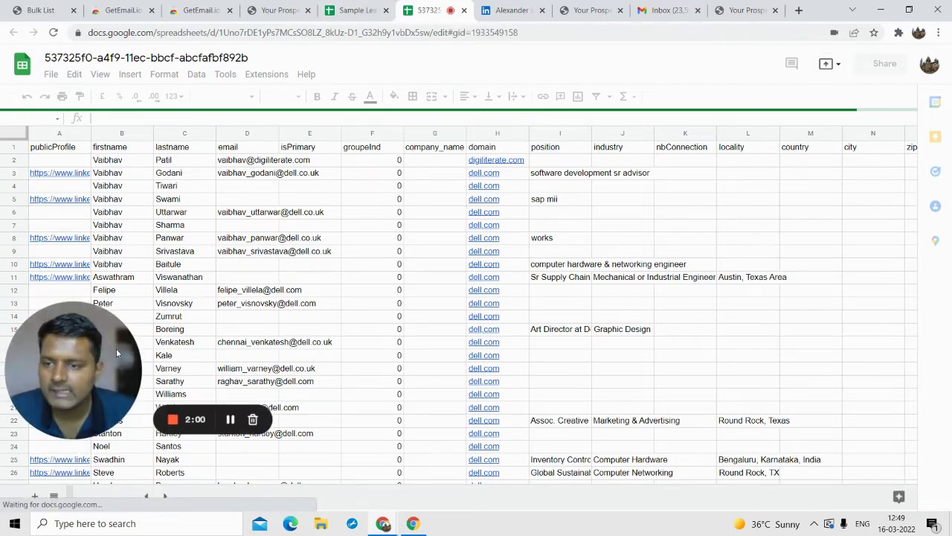
{"action": "left_click_drag", "start_coordinate": [116, 348], "coordinate": [371, 317]}
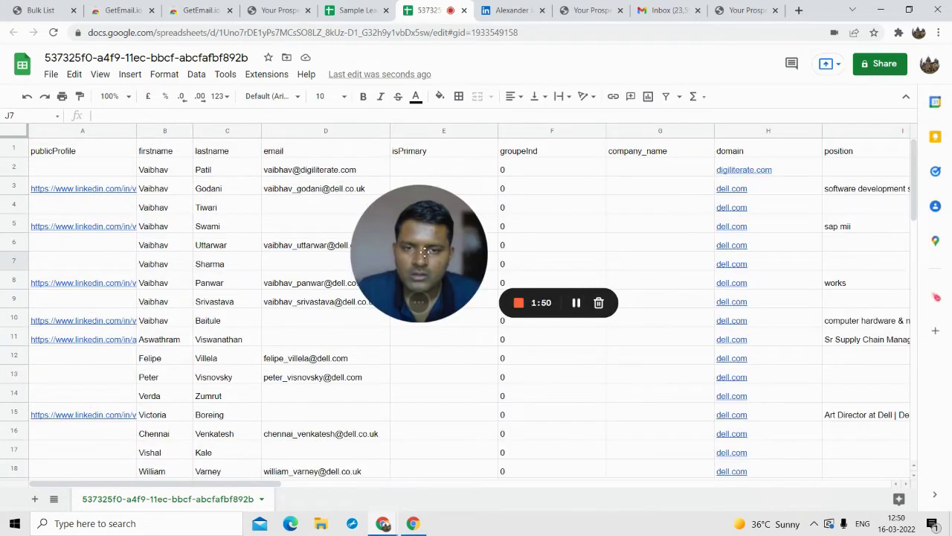
{"action": "left_click_drag", "start_coordinate": [461, 259], "coordinate": [579, 218]}
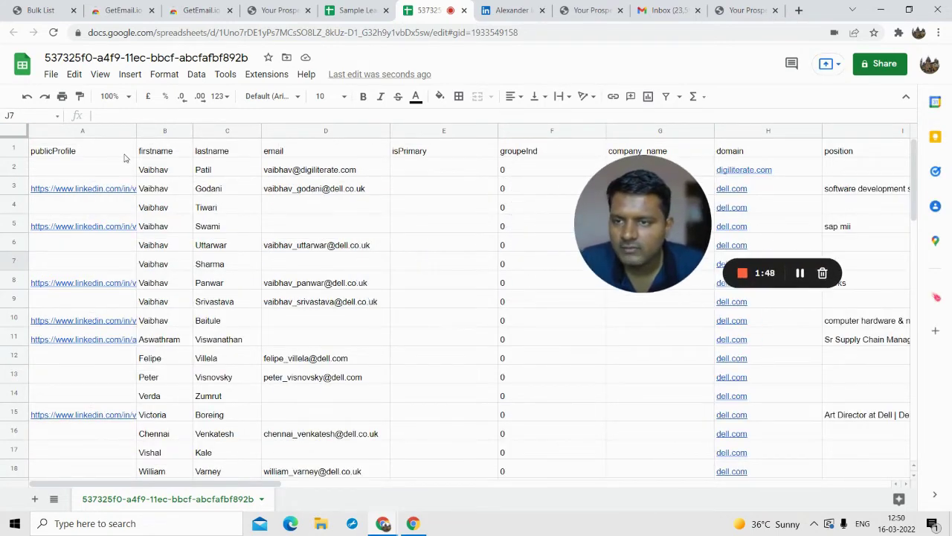
{"action": "left_click_drag", "start_coordinate": [135, 131], "coordinate": [249, 130]}
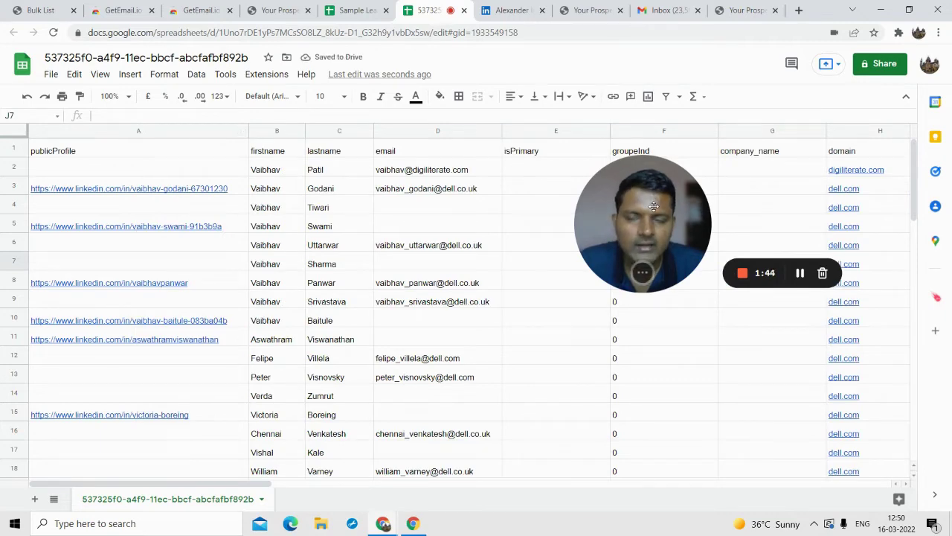
{"action": "left_click_drag", "start_coordinate": [654, 205], "coordinate": [214, 282]}
{"action": "left_click_drag", "start_coordinate": [250, 484], "coordinate": [440, 515]}
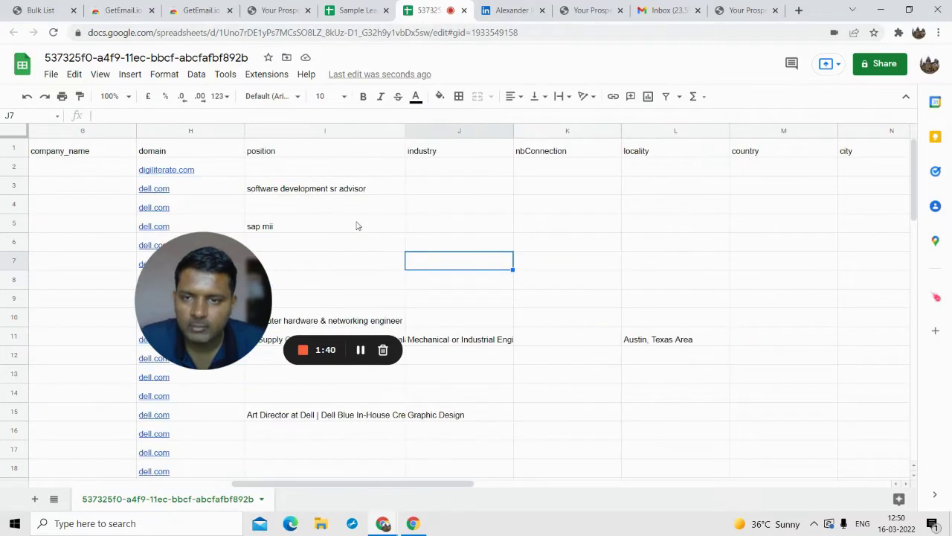
{"action": "left_click_drag", "start_coordinate": [463, 487], "coordinate": [223, 483]}
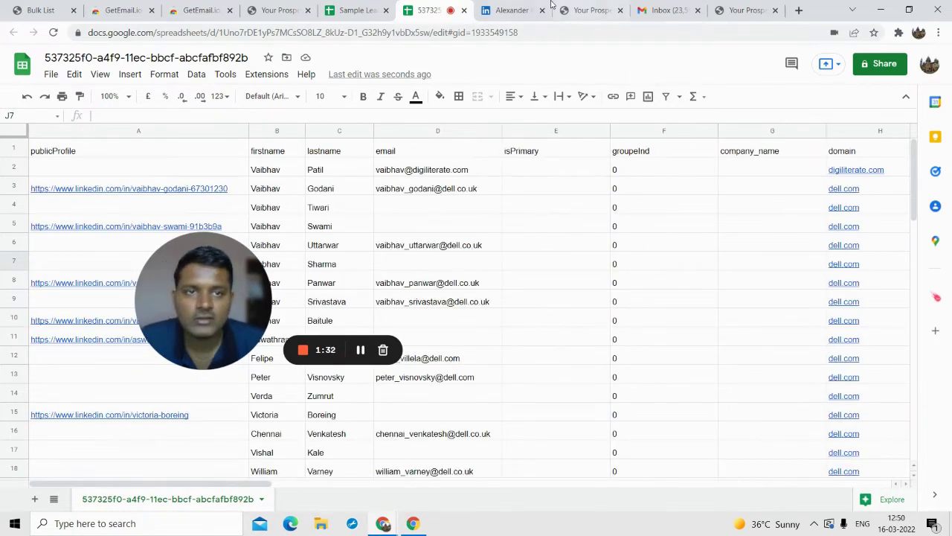
Return to the GetEmail.io prospect list and examine the email search form, list management options and first prospects.
{"action": "left_click", "coordinate": [713, 6]}
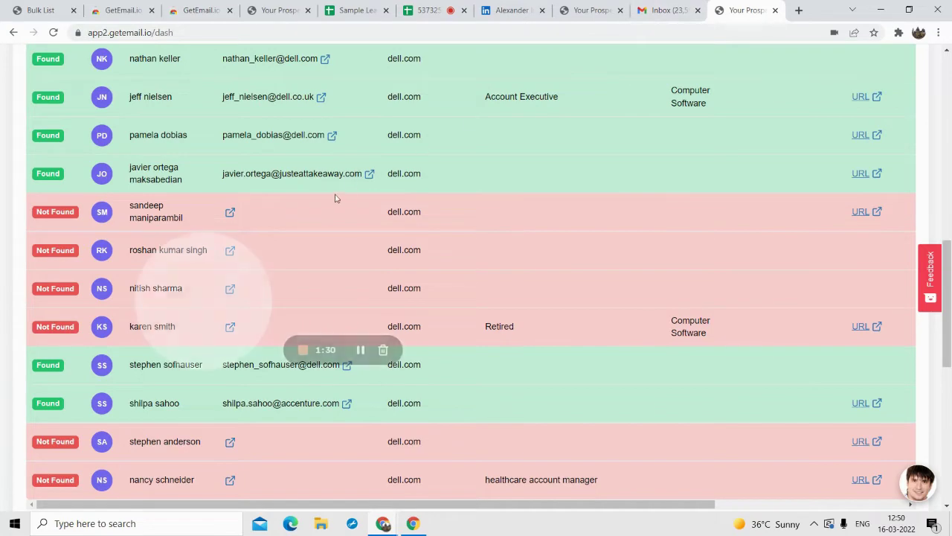
{"action": "scroll", "coordinate": [334, 248], "scroll_direction": "up", "scroll_amount": 10}
{"action": "left_click_drag", "start_coordinate": [234, 279], "coordinate": [521, 312]}
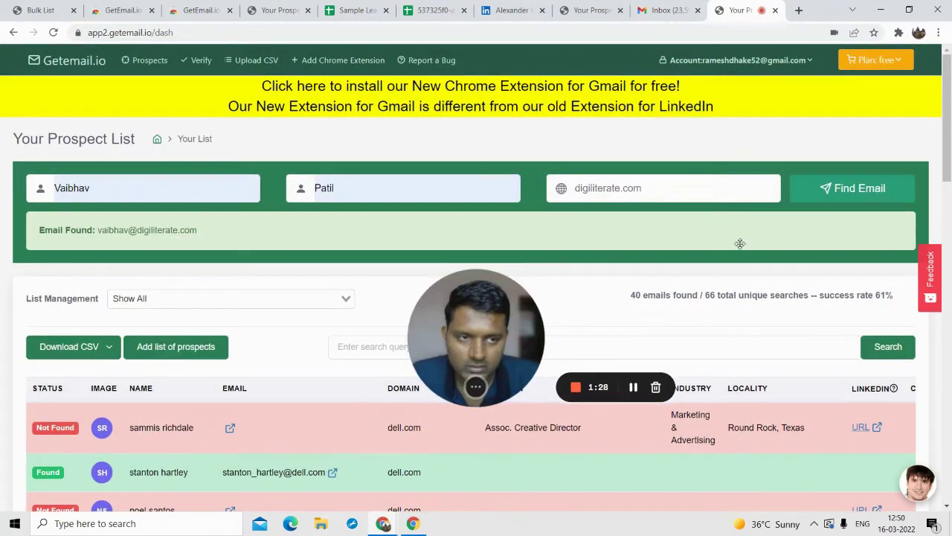
{"action": "scroll", "coordinate": [200, 71], "scroll_direction": "down", "scroll_amount": 2}
{"action": "scroll", "coordinate": [347, 270], "scroll_direction": "up", "scroll_amount": 2}
{"action": "scroll", "coordinate": [190, 273], "scroll_direction": "down", "scroll_amount": 1}
{"action": "scroll", "coordinate": [190, 274], "scroll_direction": "down", "scroll_amount": 2}
{"action": "scroll", "coordinate": [186, 186], "scroll_direction": "up", "scroll_amount": 2}
{"action": "scroll", "coordinate": [185, 82], "scroll_direction": "down", "scroll_amount": 1}
{"action": "scroll", "coordinate": [184, 77], "scroll_direction": "up", "scroll_amount": 1}
Open GetEmail.io's Email Verification page and review the good and bad statuses of the previously verified addresses.
{"action": "left_click", "coordinate": [198, 60]}
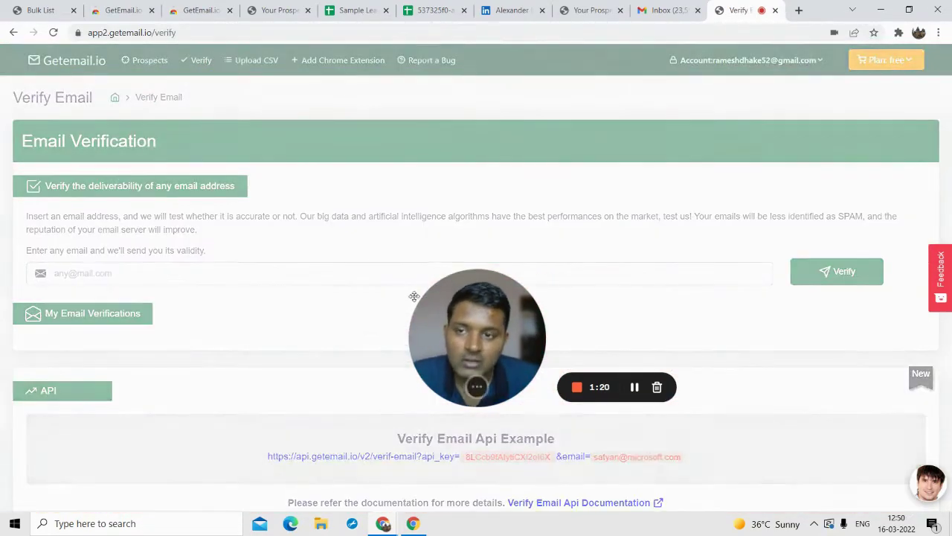
{"action": "scroll", "coordinate": [334, 416], "scroll_direction": "down", "scroll_amount": 2}
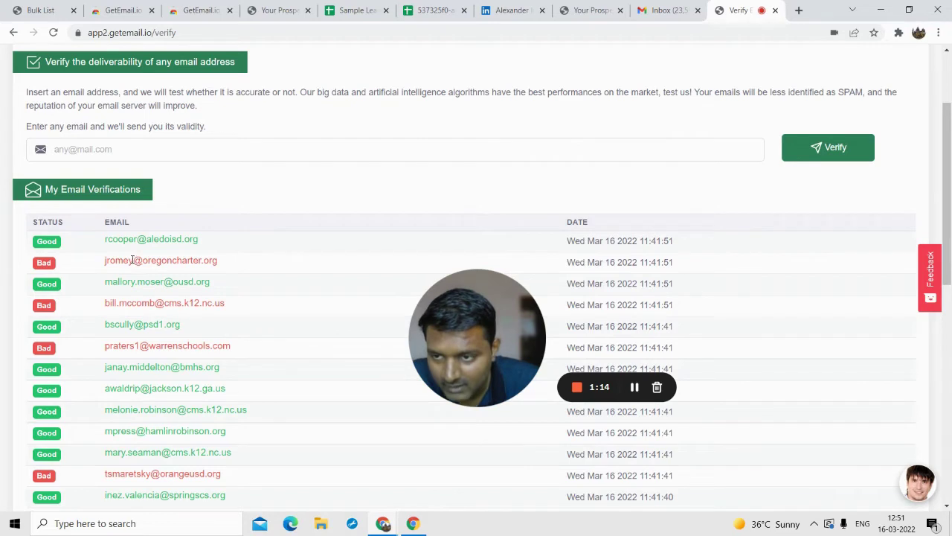
{"action": "triple_click", "coordinate": [171, 258]}
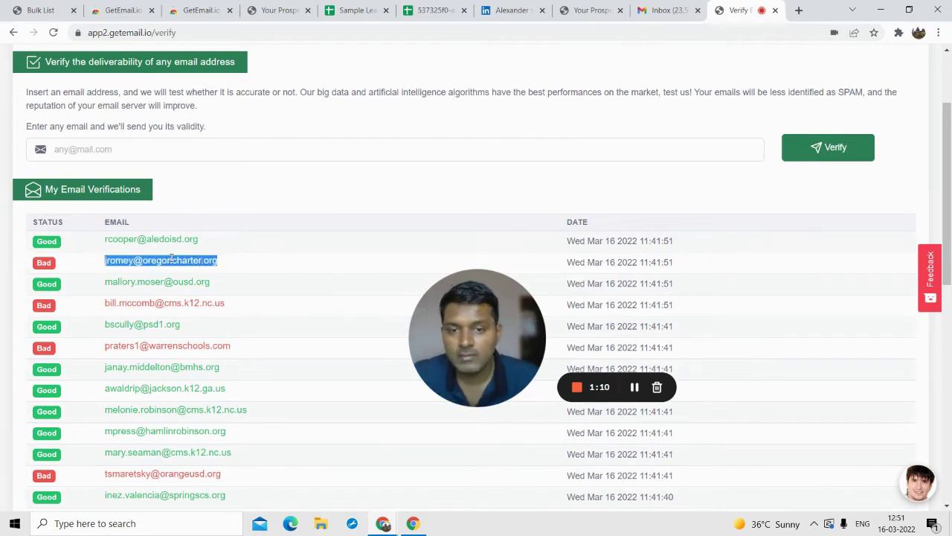
{"action": "left_click", "coordinate": [188, 275]}
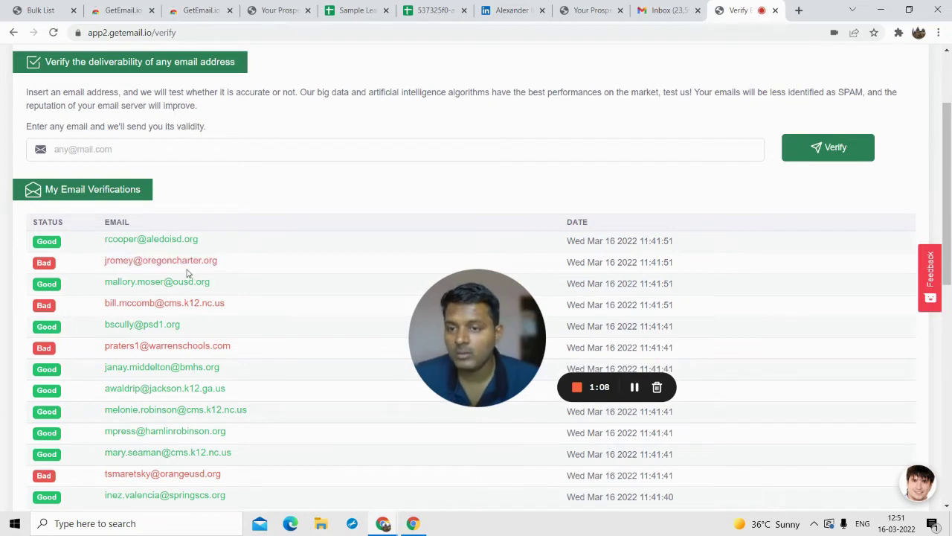
{"action": "left_click_drag", "start_coordinate": [520, 356], "coordinate": [432, 389]}
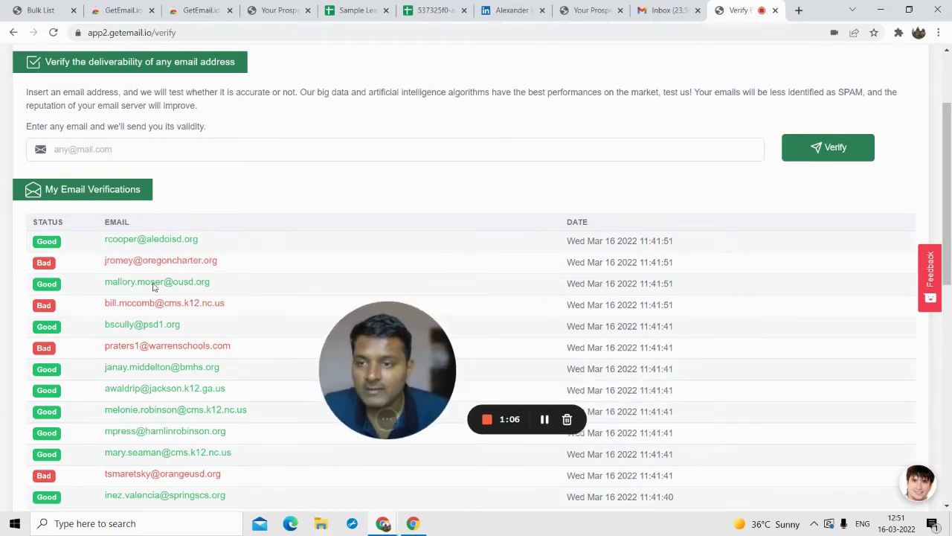
Copy the email address in cell D3 of the exported prospect sheet and verify its deliverability on GetEmail.io's Email Verification page.
{"action": "left_click", "coordinate": [416, 9]}
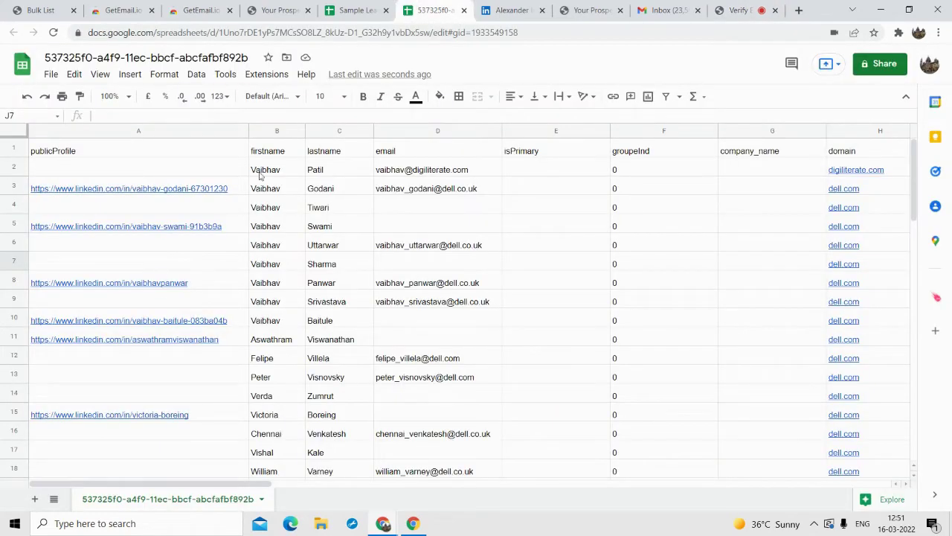
{"action": "left_click", "coordinate": [427, 186]}
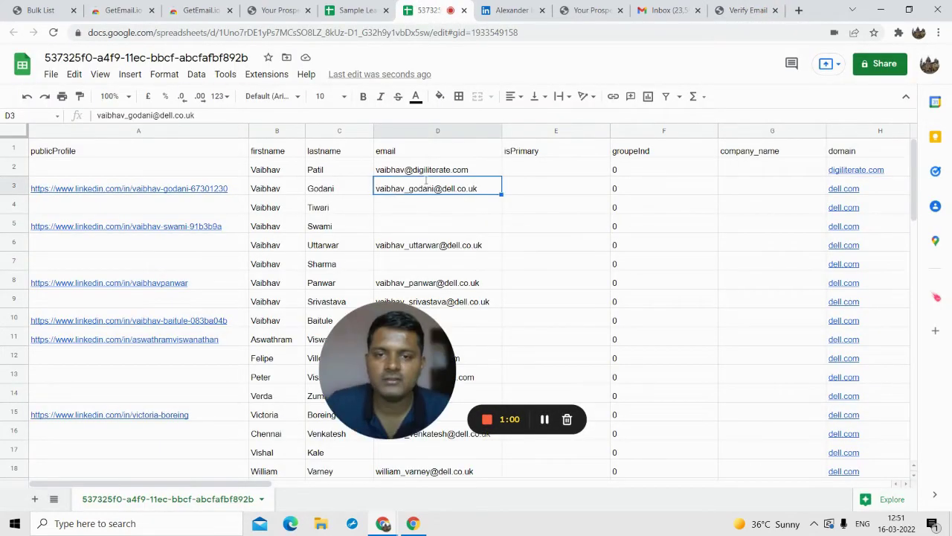
{"action": "triple_click", "coordinate": [426, 184]}
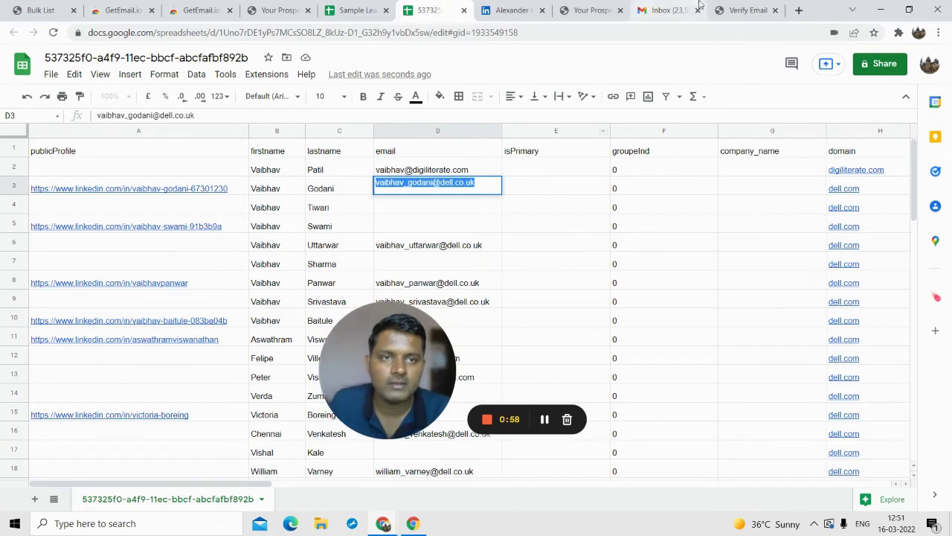
{"action": "left_click", "coordinate": [744, 10]}
{"action": "left_click", "coordinate": [265, 148]}
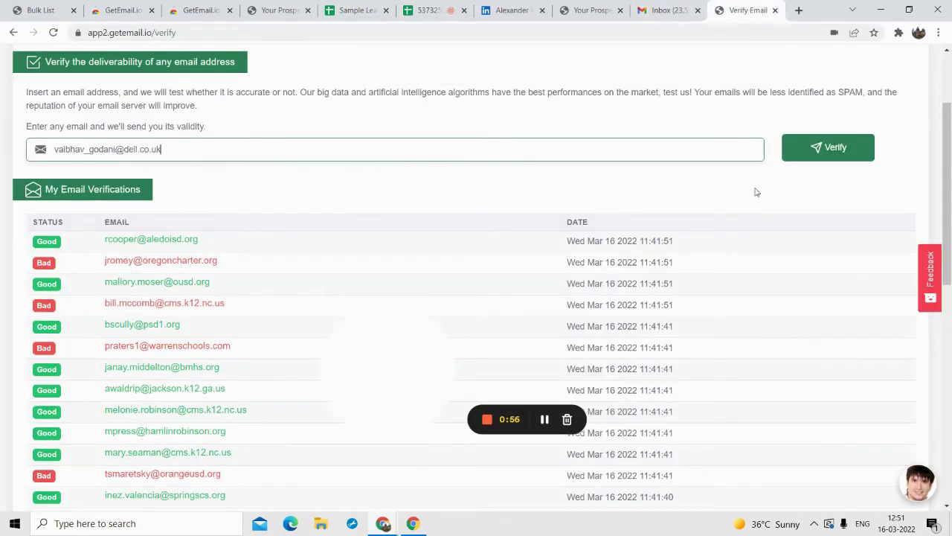
{"action": "left_click", "coordinate": [839, 148]}
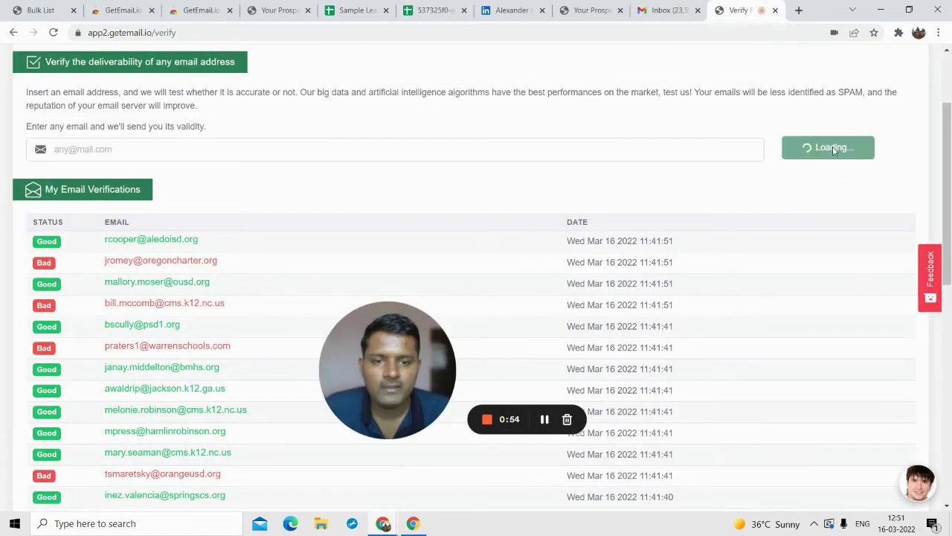
{"action": "left_click_drag", "start_coordinate": [387, 370], "coordinate": [431, 380]}
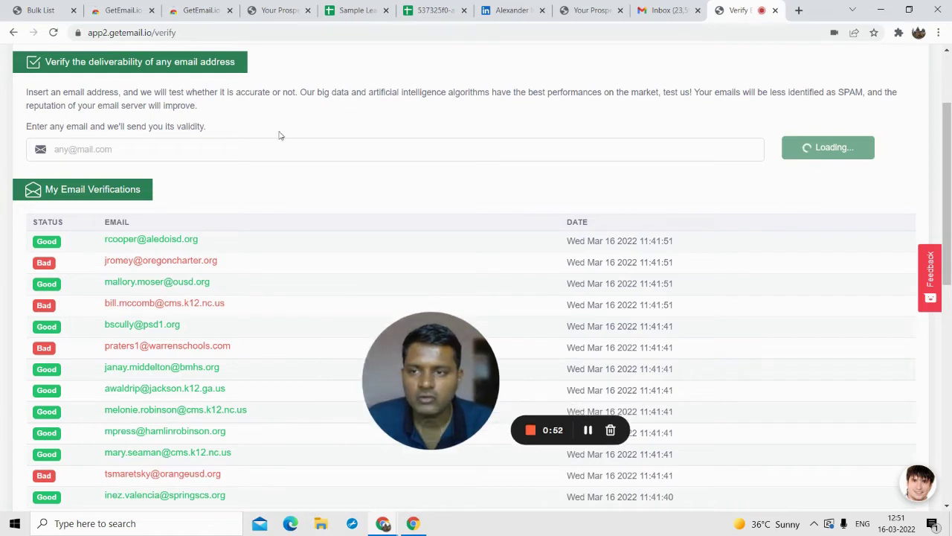
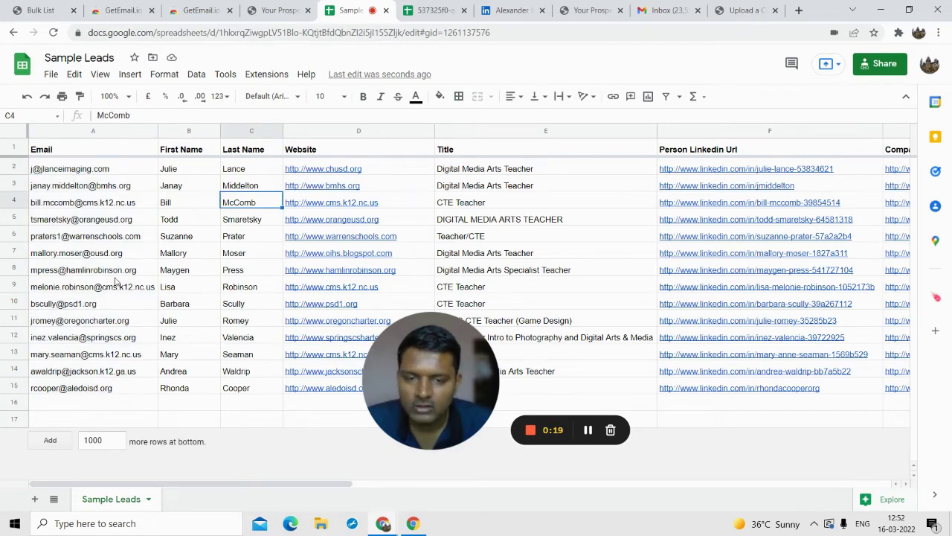
Download the Sample Leads sheet as a comma-separated values (.csv) file.
{"action": "left_click", "coordinate": [51, 76]}
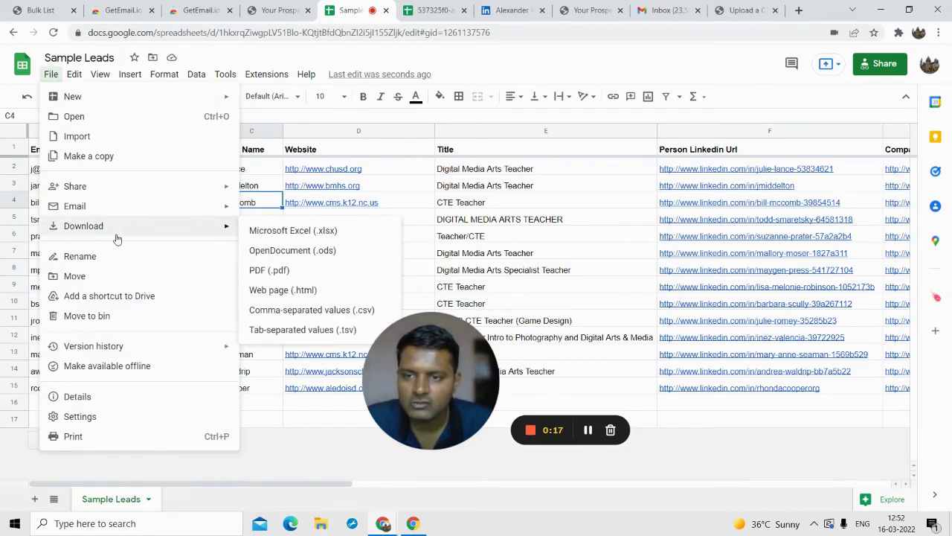
{"action": "mouse_move", "coordinate": [197, 227]}
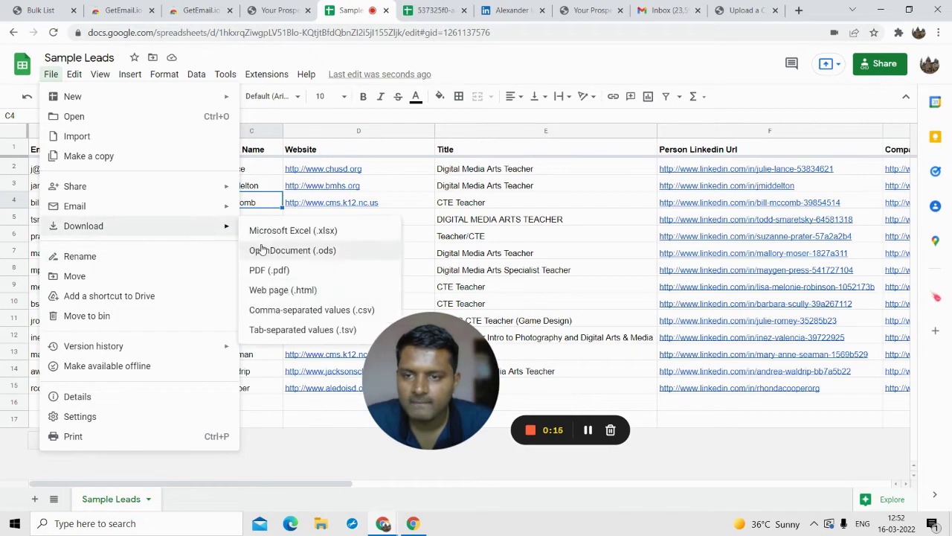
{"action": "left_click", "coordinate": [285, 310]}
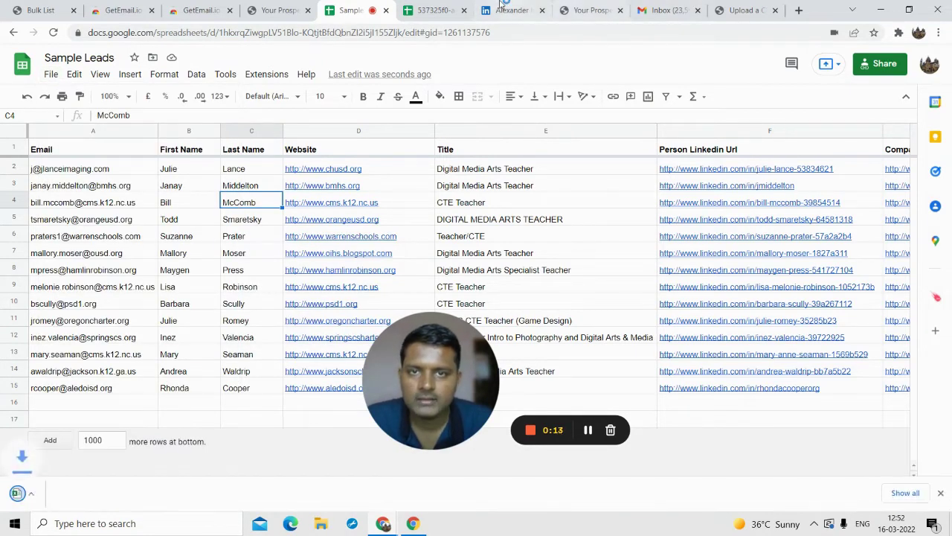
Start a new CSV upload in GetEmail.io's Email Verifier and examine the example CSV layout.
{"action": "left_click", "coordinate": [744, 11]}
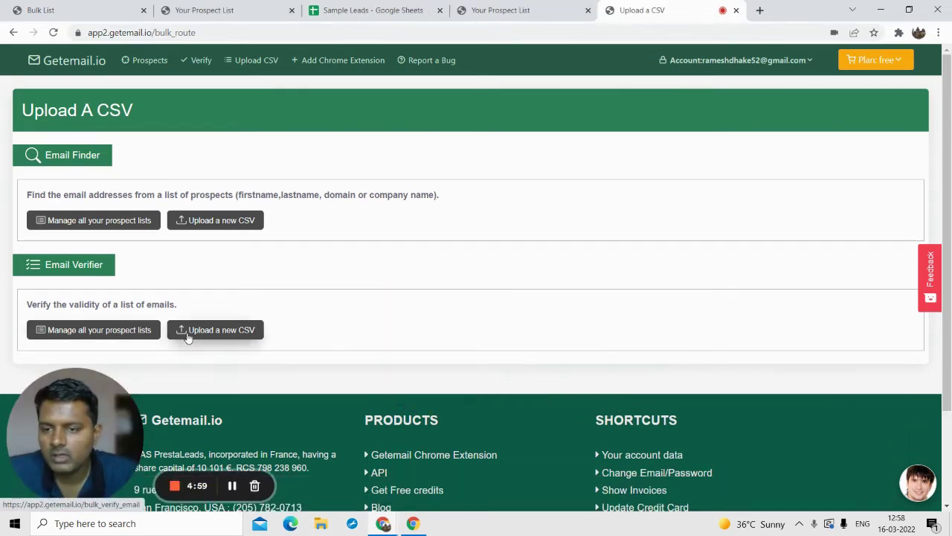
{"action": "left_click", "coordinate": [186, 335]}
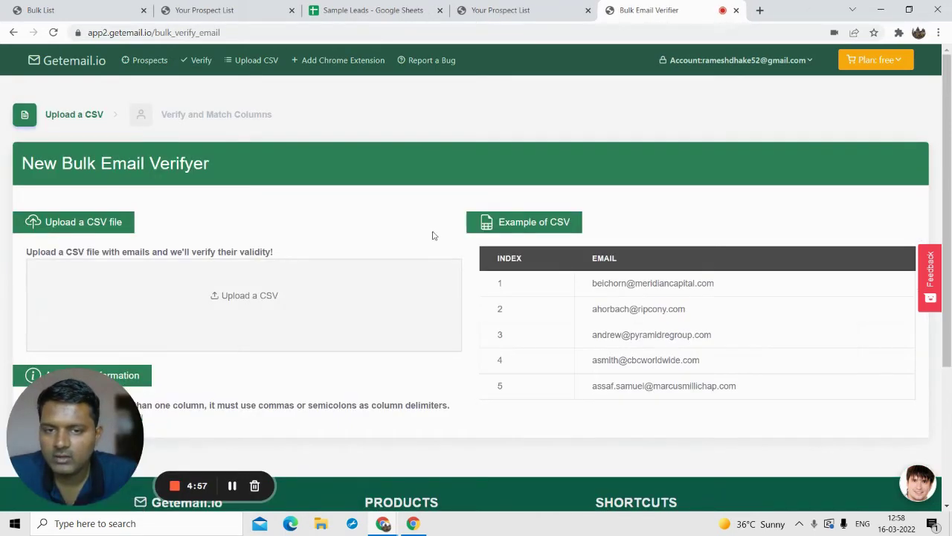
{"action": "scroll", "coordinate": [273, 213], "scroll_direction": "down", "scroll_amount": 2}
{"action": "scroll", "coordinate": [654, 233], "scroll_direction": "up", "scroll_amount": 1}
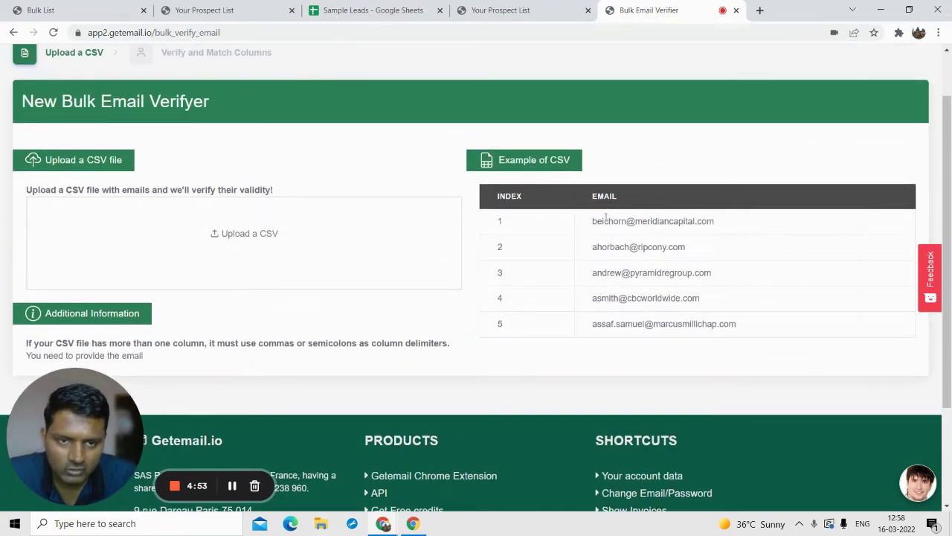
{"action": "left_click_drag", "start_coordinate": [606, 217], "coordinate": [701, 313]}
{"action": "left_click", "coordinate": [701, 313]}
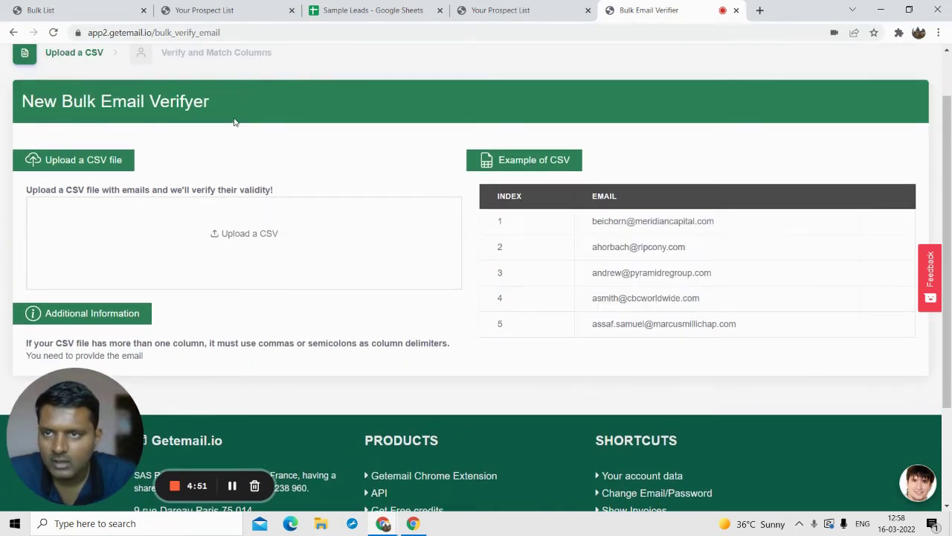
Review the Email column of the Sample Leads sheet, then return to the Bulk Email Verifier page.
{"action": "left_click", "coordinate": [376, 9]}
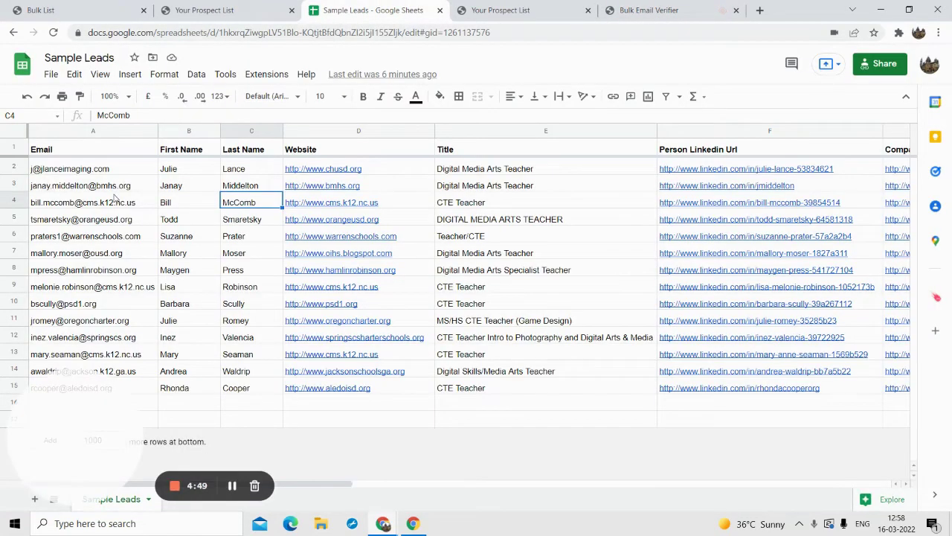
{"action": "left_click_drag", "start_coordinate": [110, 170], "coordinate": [127, 369]}
{"action": "left_click", "coordinate": [544, 8]}
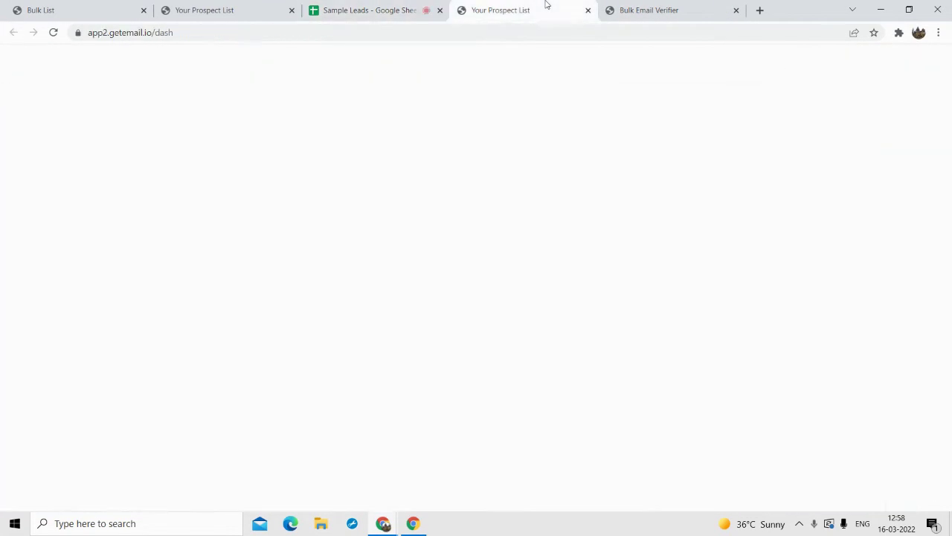
{"action": "left_click", "coordinate": [647, 6]}
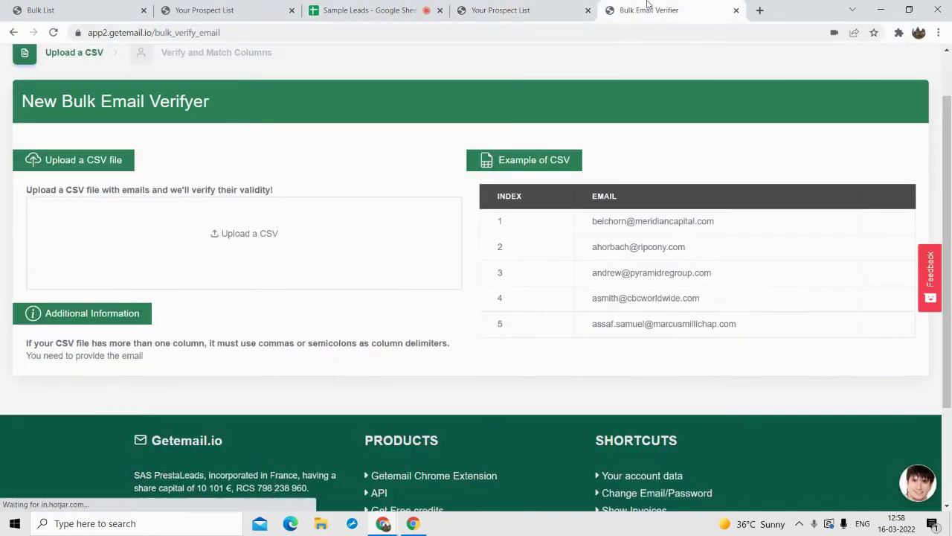
Upload the file Sample Leads - Sample Leads (2).csv from Downloads to the bulk email verifier.
{"action": "left_click", "coordinate": [221, 237]}
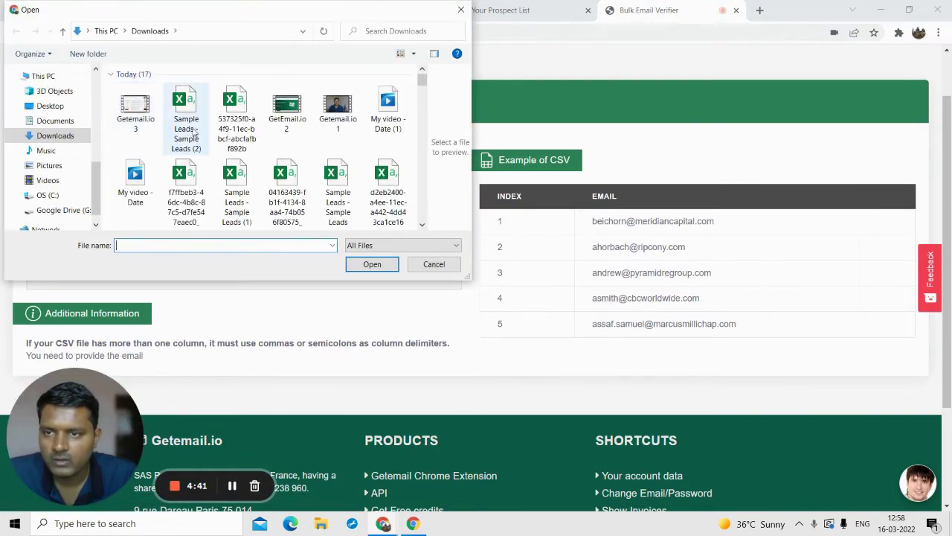
{"action": "left_click", "coordinate": [186, 122]}
{"action": "left_click", "coordinate": [372, 264]}
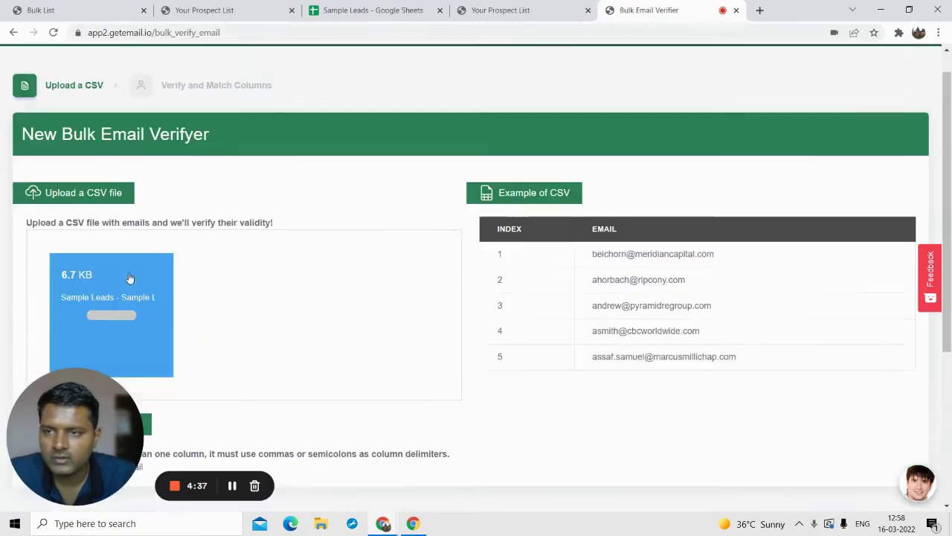
{"action": "scroll", "coordinate": [412, 194], "scroll_direction": "up", "scroll_amount": 1}
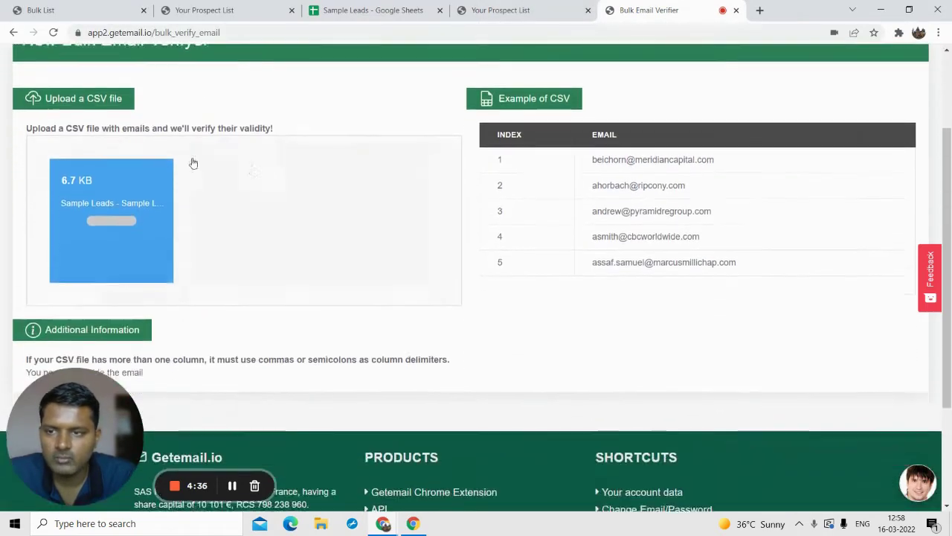
{"action": "scroll", "coordinate": [189, 223], "scroll_direction": "down", "scroll_amount": 2}
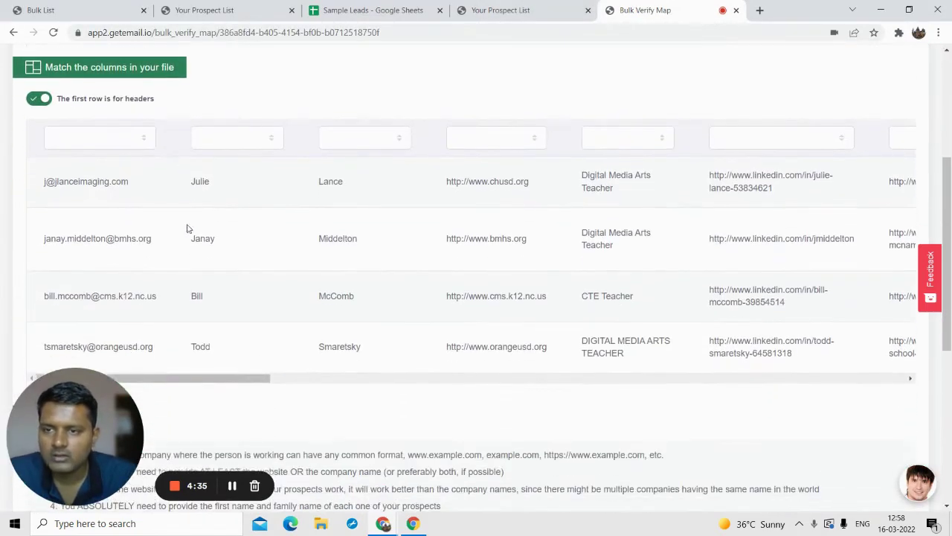
Map the first column of the uploaded file as Email and submit the file for verification.
{"action": "left_click", "coordinate": [104, 144]}
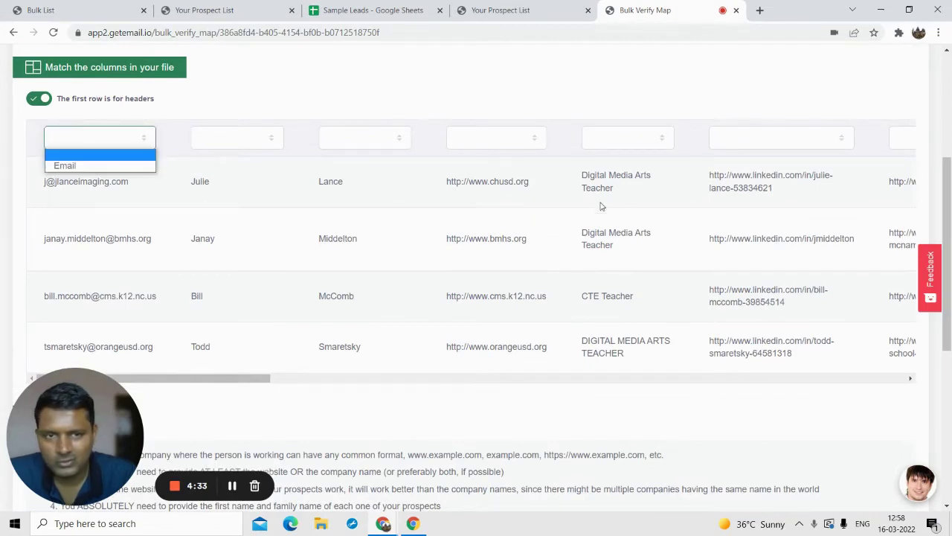
{"action": "left_click", "coordinate": [104, 165]}
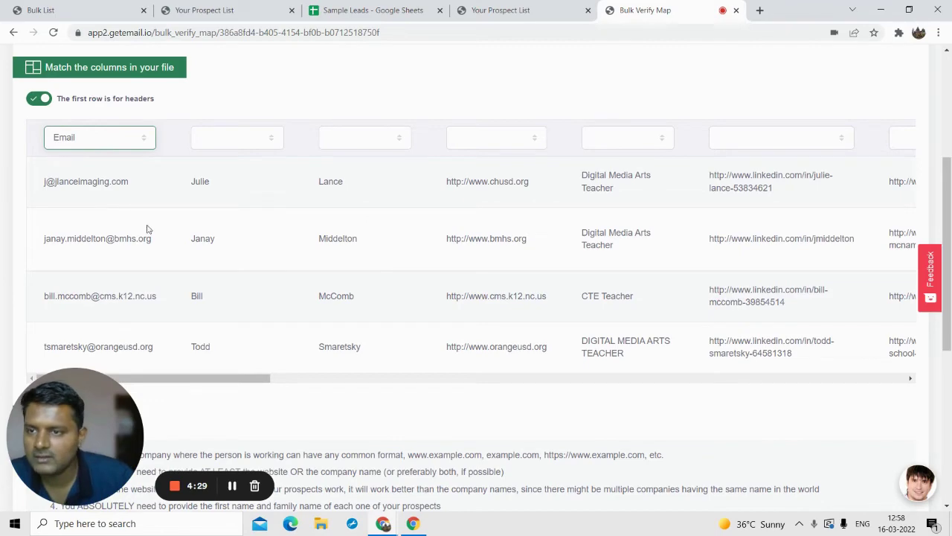
{"action": "scroll", "coordinate": [95, 223], "scroll_direction": "down", "scroll_amount": 1}
{"action": "left_click_drag", "start_coordinate": [83, 406], "coordinate": [327, 378]}
{"action": "scroll", "coordinate": [67, 324], "scroll_direction": "down", "scroll_amount": 3}
{"action": "left_click", "coordinate": [67, 324]}
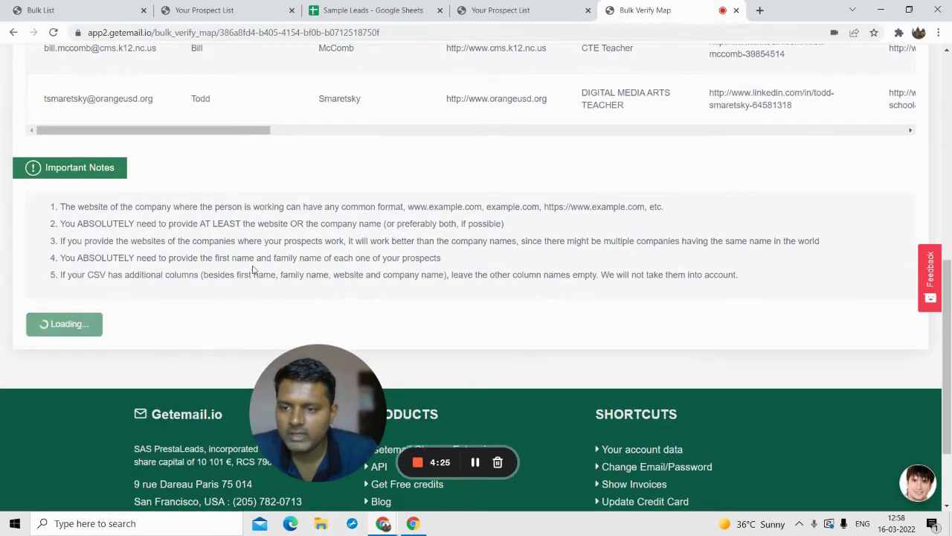
Examine the verification lists' status, emails found, progress and download options for the uploaded Sample Leads files.
{"action": "scroll", "coordinate": [279, 381], "scroll_direction": "up", "scroll_amount": 2}
{"action": "left_click_drag", "start_coordinate": [304, 407], "coordinate": [375, 406]}
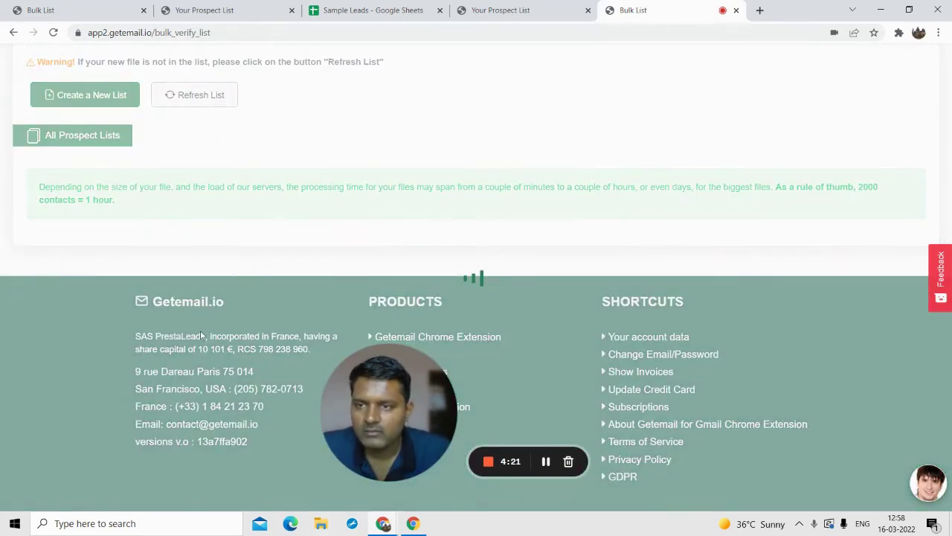
{"action": "scroll", "coordinate": [202, 264], "scroll_direction": "up", "scroll_amount": 3}
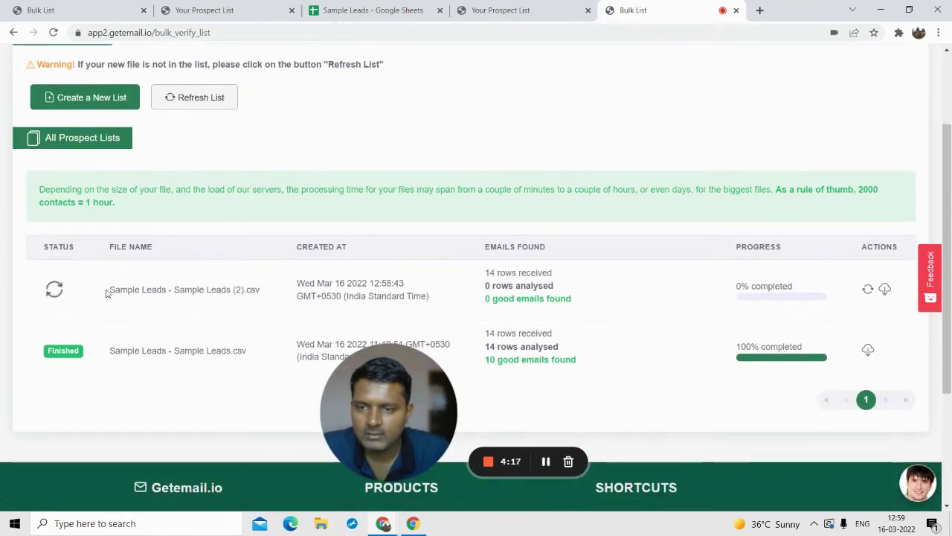
{"action": "left_click_drag", "start_coordinate": [344, 410], "coordinate": [56, 437]}
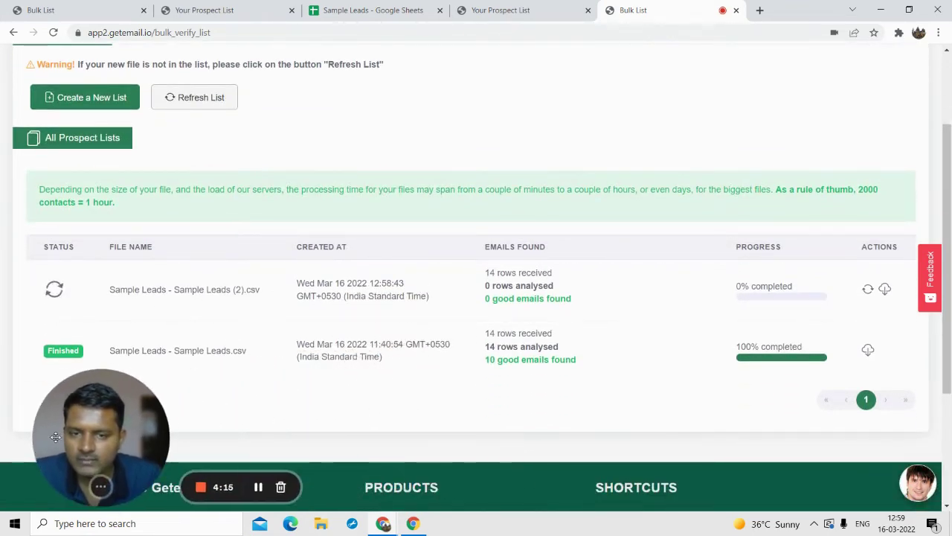
{"action": "scroll", "coordinate": [236, 335], "scroll_direction": "down", "scroll_amount": 1}
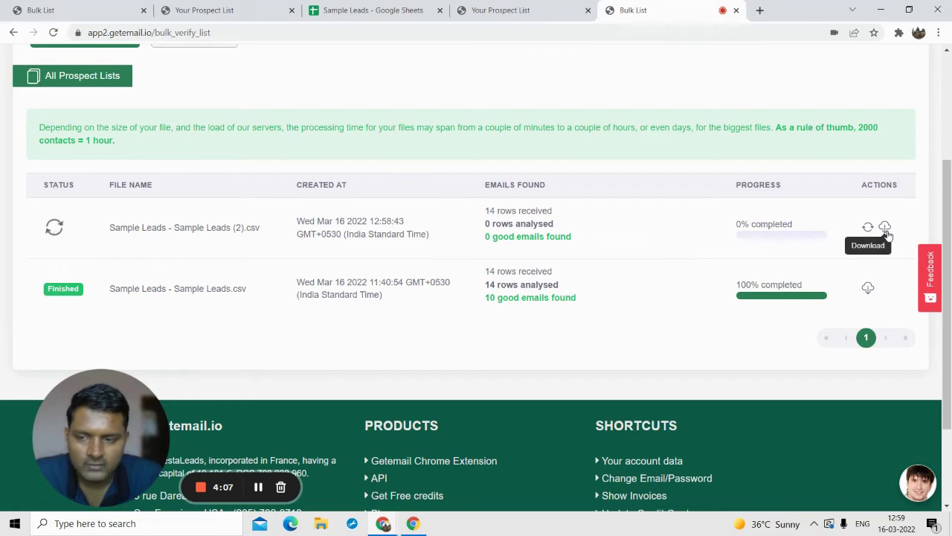
{"action": "scroll", "coordinate": [152, 239], "scroll_direction": "up", "scroll_amount": 1}
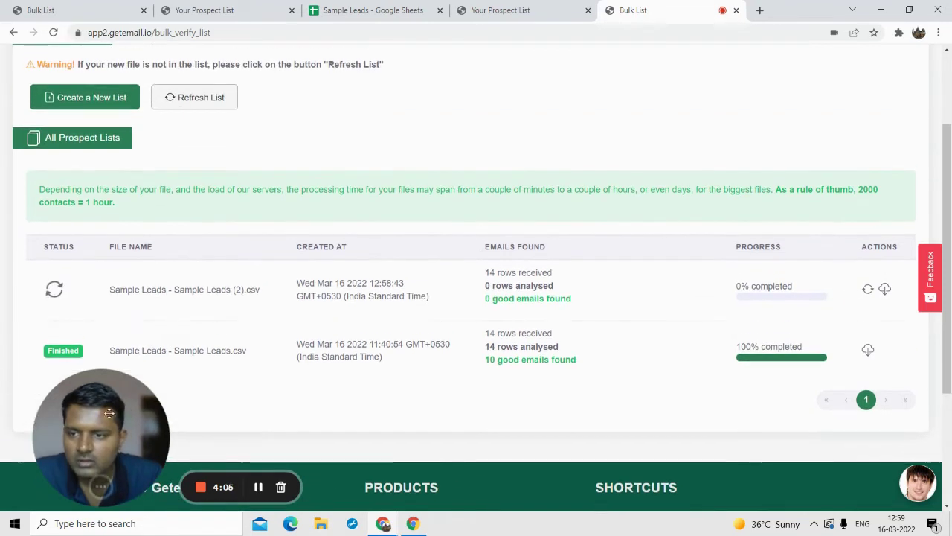
{"action": "scroll", "coordinate": [93, 298], "scroll_direction": "up", "scroll_amount": 1}
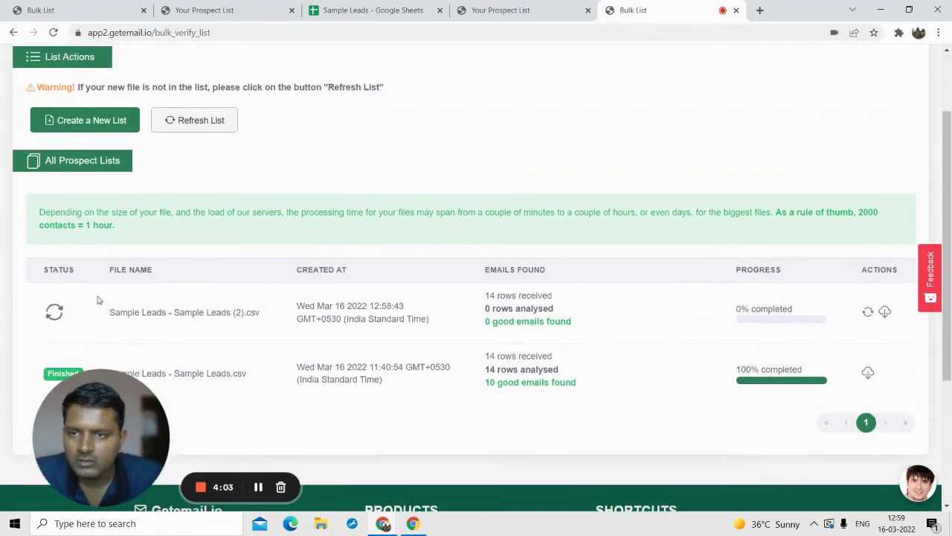
{"action": "scroll", "coordinate": [149, 186], "scroll_direction": "down", "scroll_amount": 1}
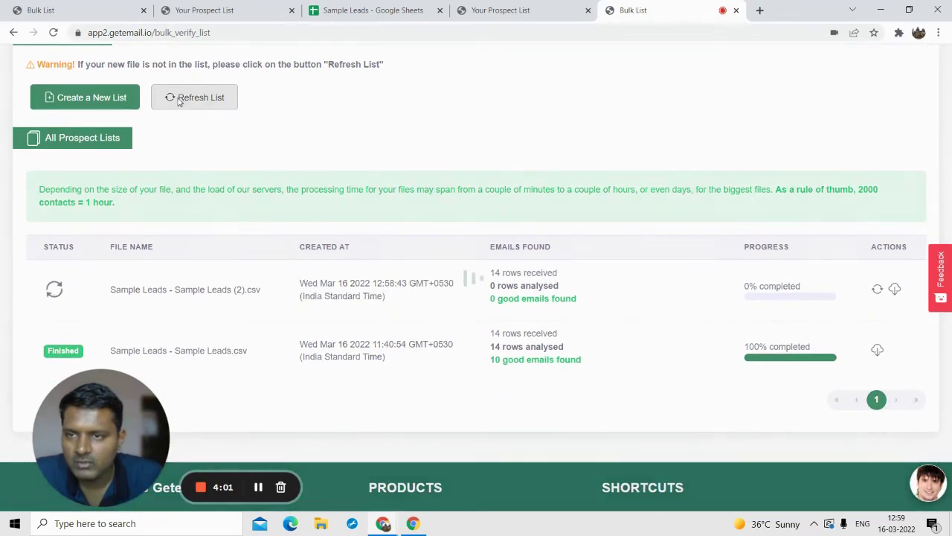
Refresh the verification lists and download the results of Sample Leads - Sample Leads (2).csv.
{"action": "left_click", "coordinate": [179, 102]}
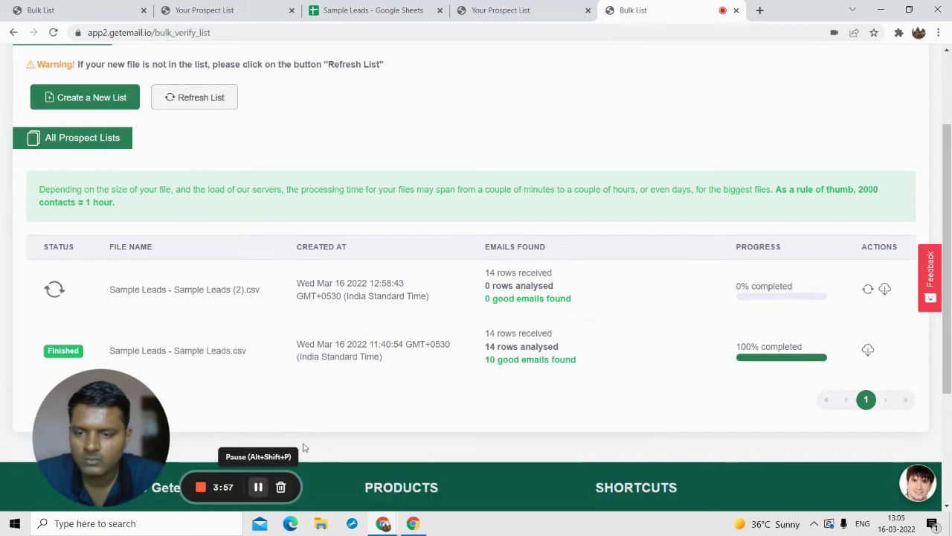
{"action": "scroll", "coordinate": [220, 159], "scroll_direction": "up", "scroll_amount": 1}
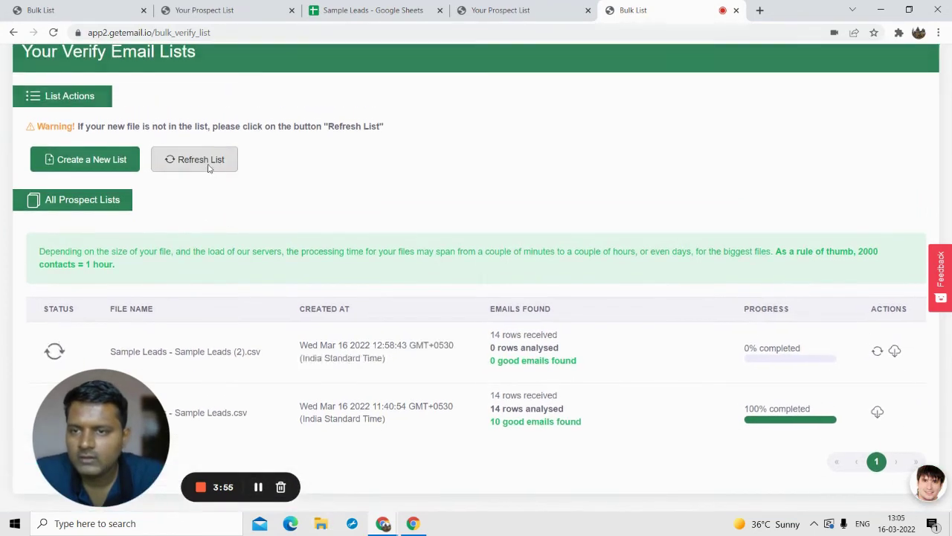
{"action": "left_click", "coordinate": [208, 168]}
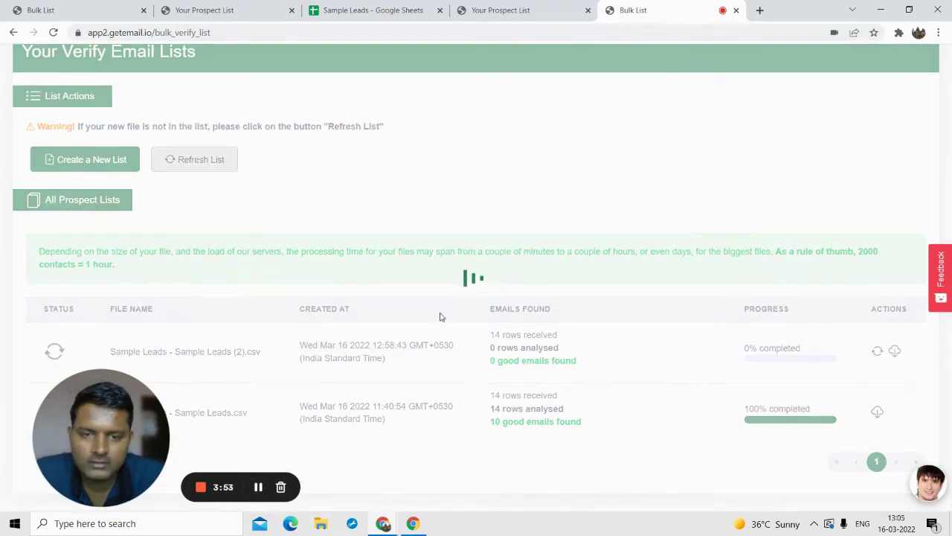
{"action": "scroll", "coordinate": [504, 308], "scroll_direction": "down", "scroll_amount": 1}
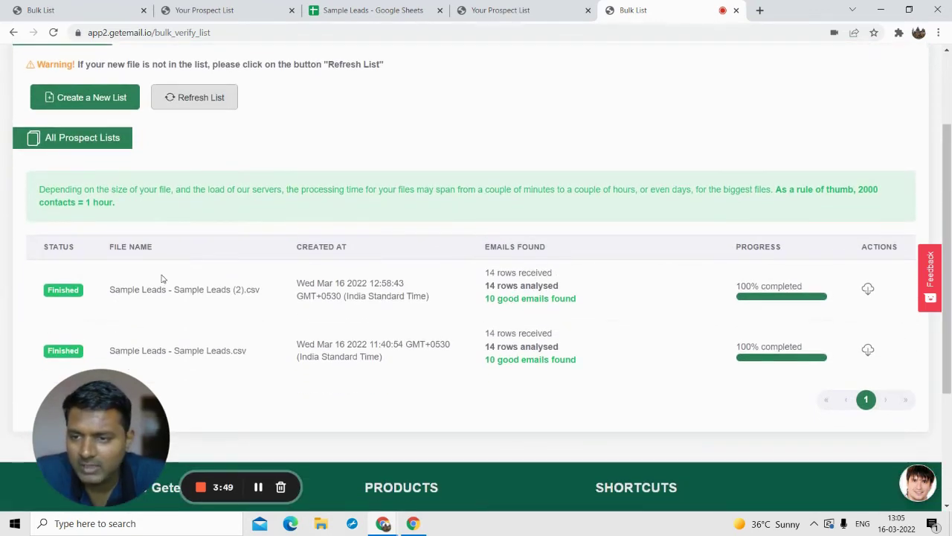
{"action": "left_click", "coordinate": [868, 290]}
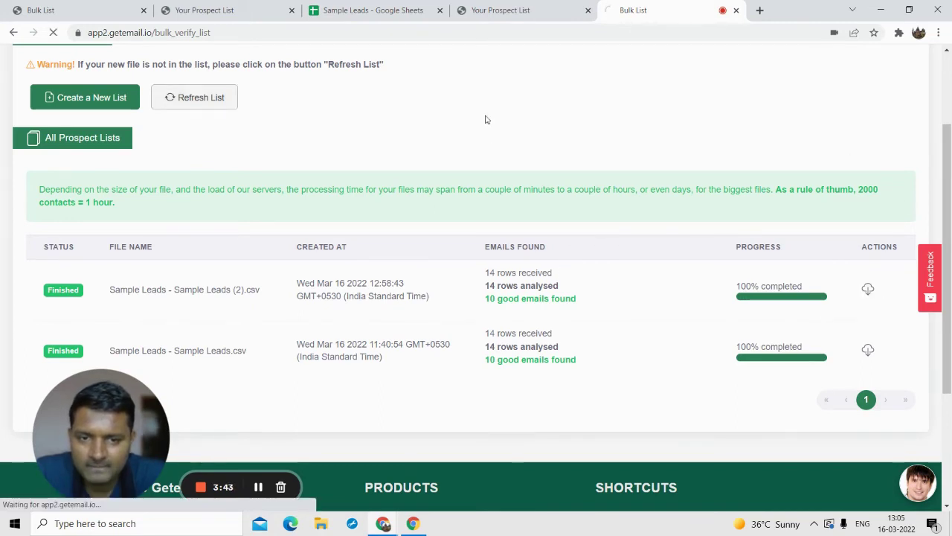
{"action": "left_click_drag", "start_coordinate": [488, 297], "coordinate": [577, 298]}
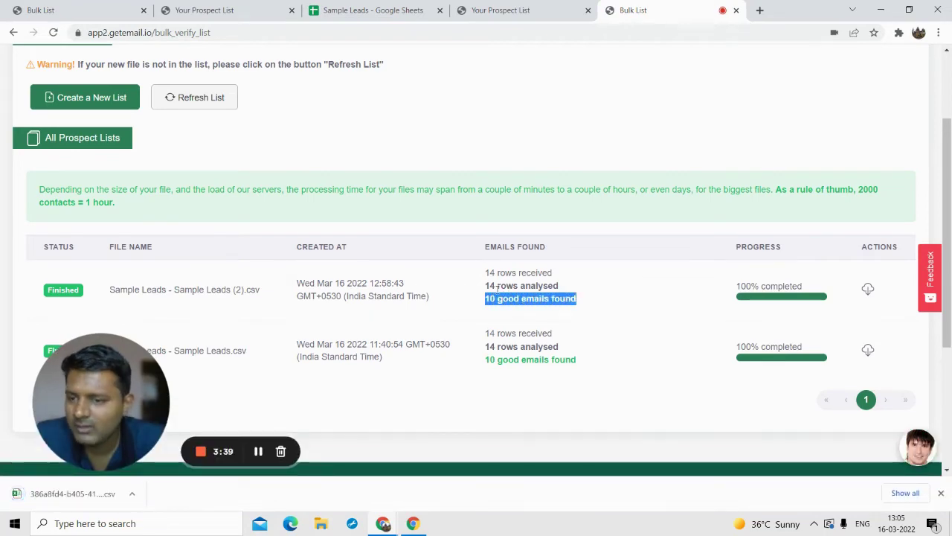
Open the downloaded verification results CSV in Google Sheets and check the good and bad entries in the status column.
{"action": "left_click", "coordinate": [385, 7]}
{"action": "left_click", "coordinate": [50, 75]}
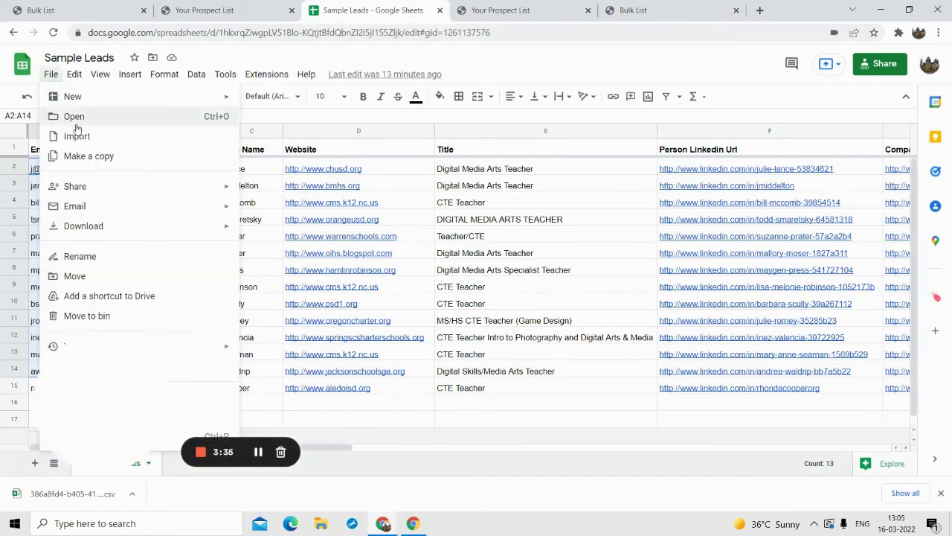
{"action": "left_click", "coordinate": [74, 116]}
{"action": "left_click_drag", "start_coordinate": [57, 499], "coordinate": [385, 276]}
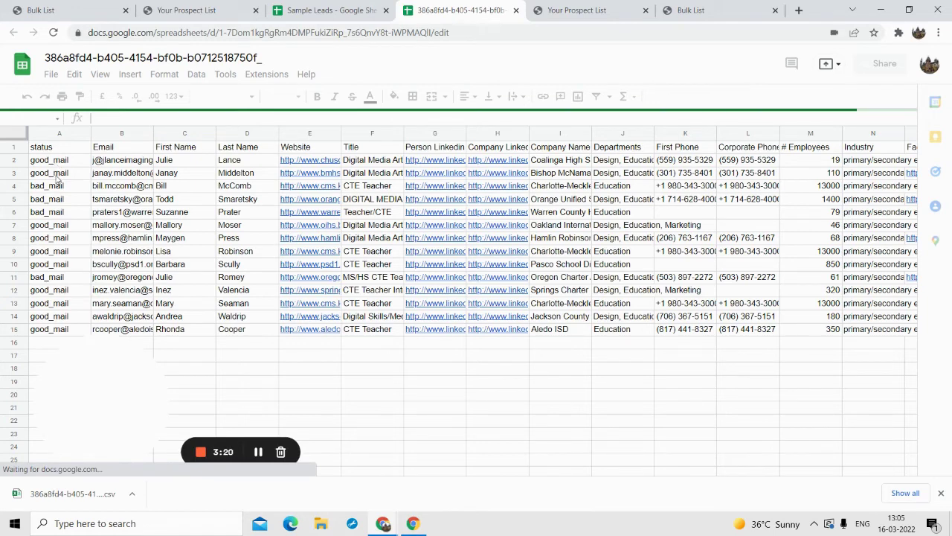
{"action": "double_click", "coordinate": [58, 176]}
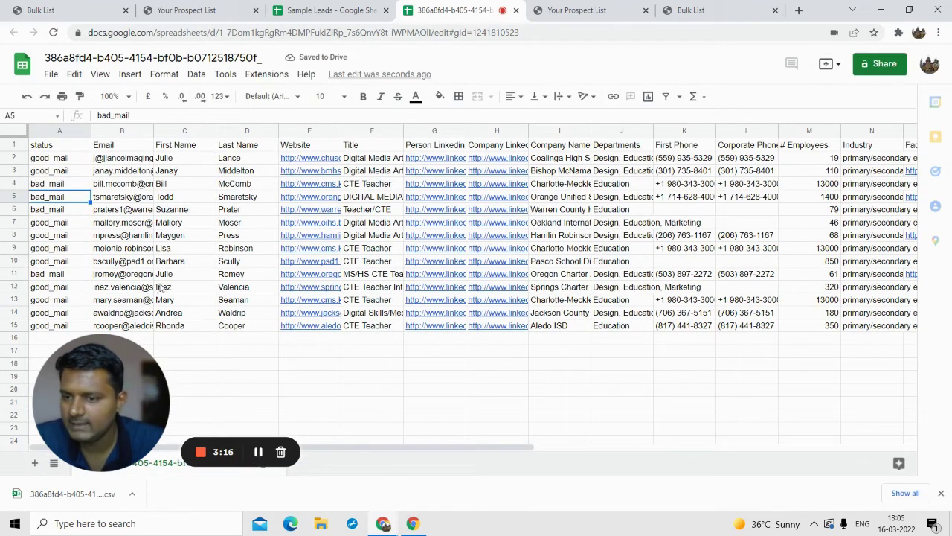
Go back to GetEmail.io's prospect list and examine which prospects are marked Found or Not Found.
{"action": "left_click", "coordinate": [567, 8]}
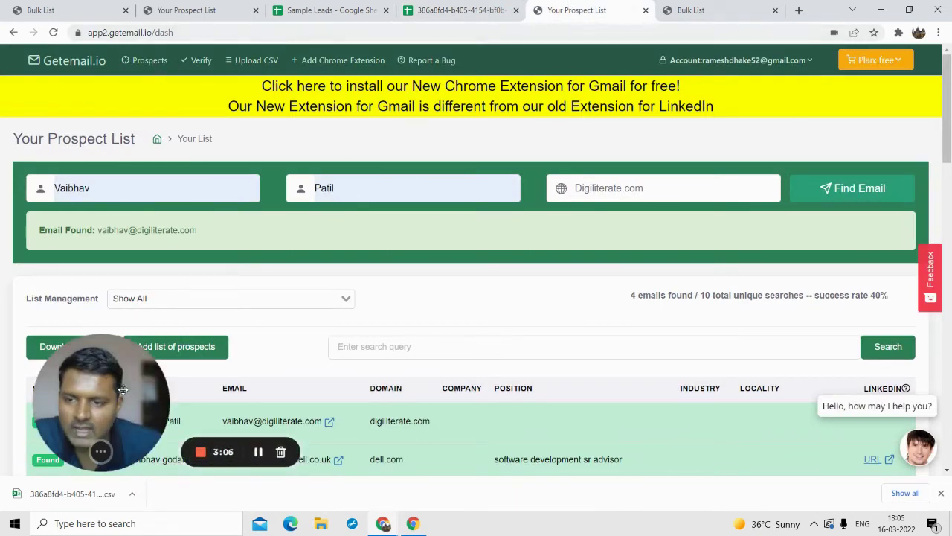
{"action": "left_click_drag", "start_coordinate": [144, 384], "coordinate": [280, 356]}
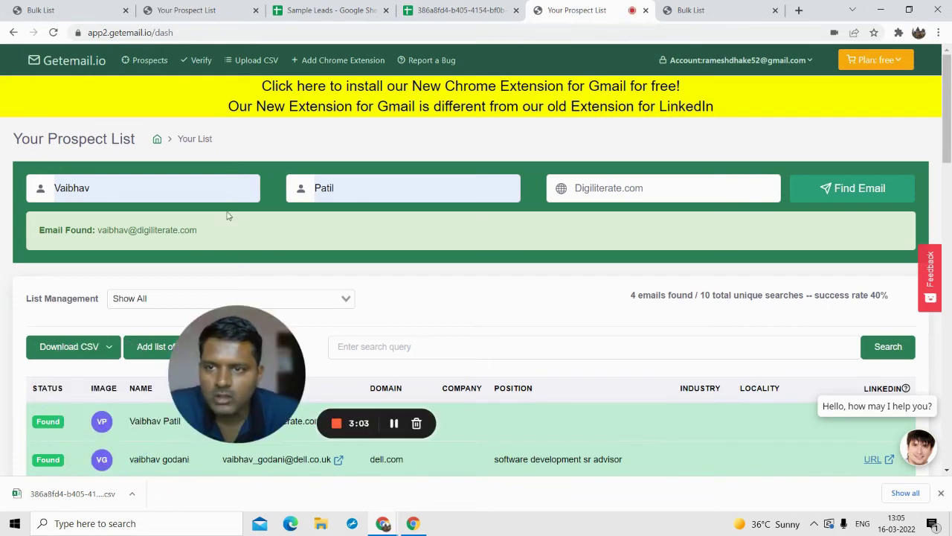
{"action": "scroll", "coordinate": [93, 197], "scroll_direction": "down", "scroll_amount": 4}
{"action": "scroll", "coordinate": [270, 221], "scroll_direction": "up", "scroll_amount": 2}
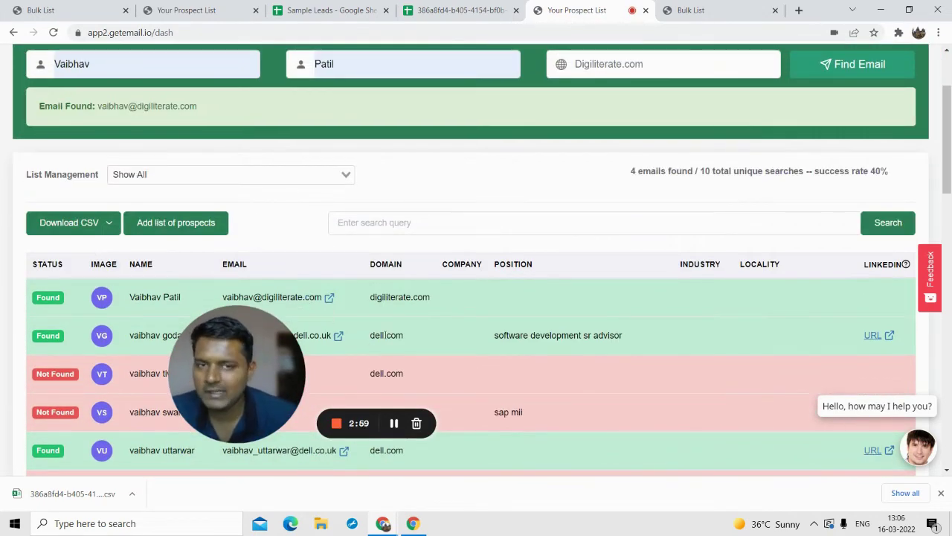
{"action": "scroll", "coordinate": [403, 332], "scroll_direction": "down", "scroll_amount": 5}
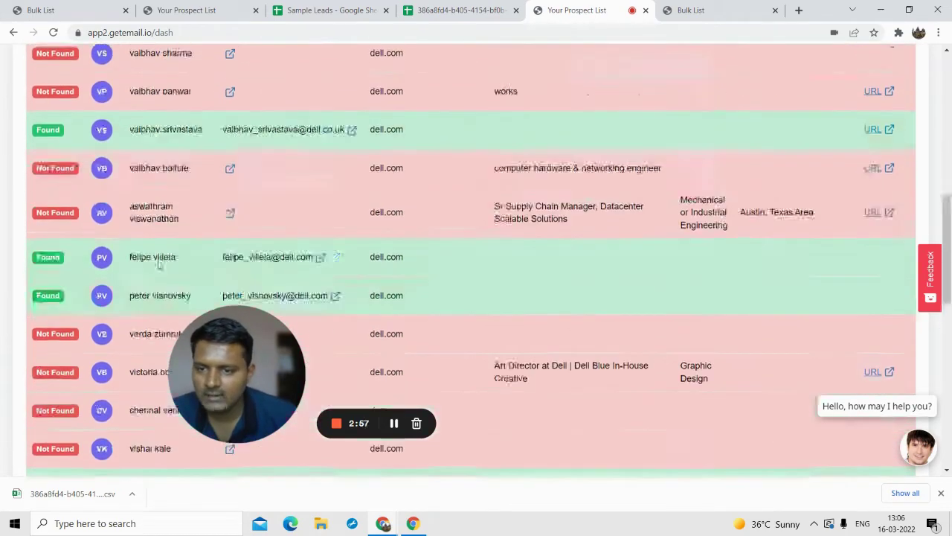
{"action": "scroll", "coordinate": [187, 276], "scroll_direction": "up", "scroll_amount": 3}
{"action": "scroll", "coordinate": [84, 167], "scroll_direction": "up", "scroll_amount": 2}
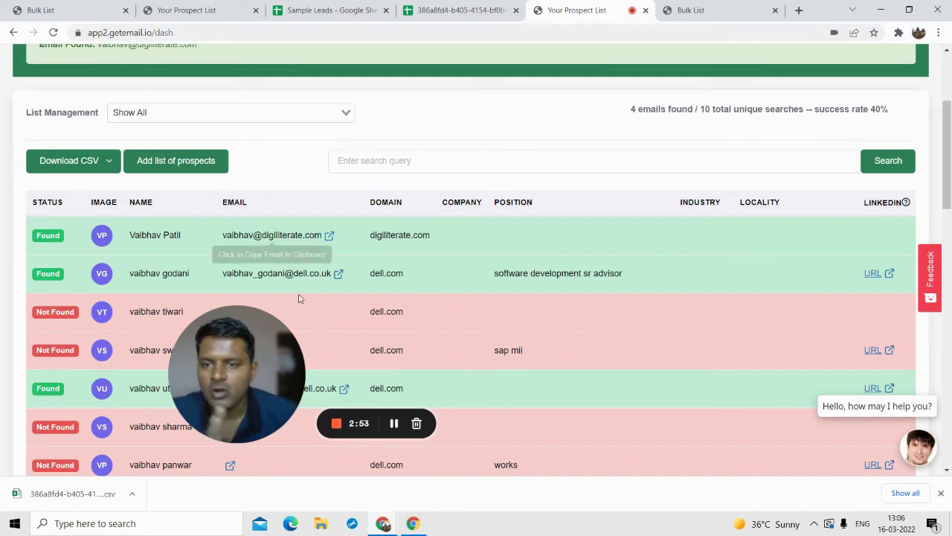
Open the email verification page and review the single-address check and past verifications.
{"action": "scroll", "coordinate": [273, 304], "scroll_direction": "up", "scroll_amount": 3}
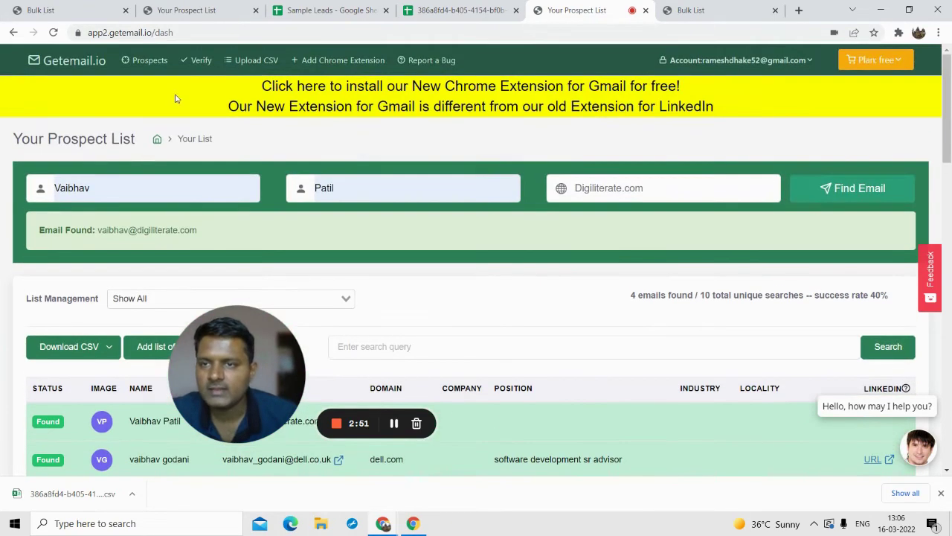
{"action": "left_click", "coordinate": [199, 60]}
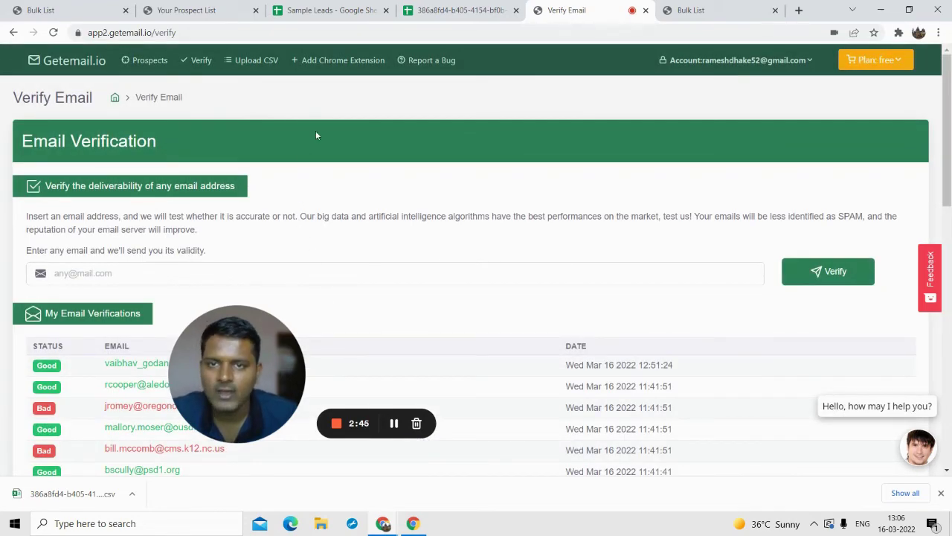
{"action": "scroll", "coordinate": [219, 221], "scroll_direction": "down", "scroll_amount": 2}
{"action": "scroll", "coordinate": [219, 221], "scroll_direction": "up", "scroll_amount": 2}
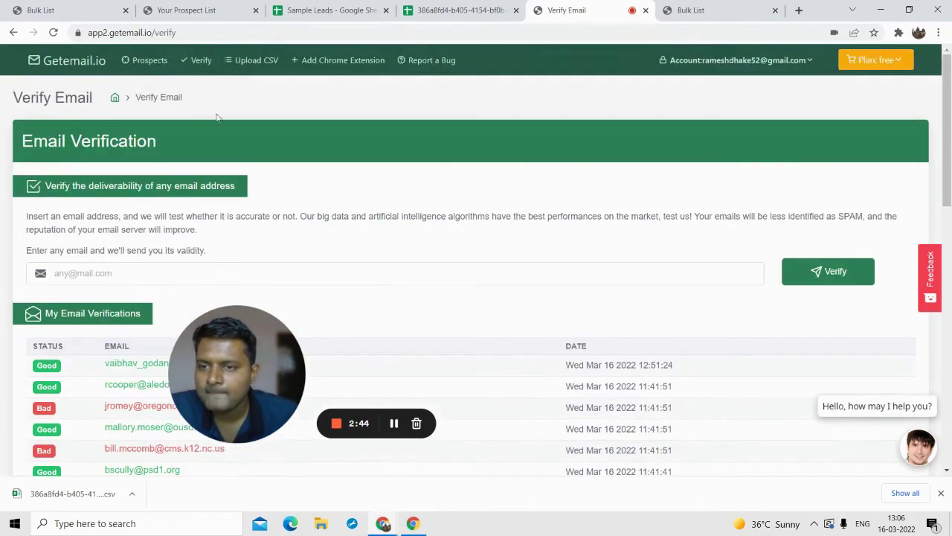
Start a new CSV upload for the Email Finder and review the required columns and example rows.
{"action": "left_click", "coordinate": [237, 62]}
{"action": "left_click_drag", "start_coordinate": [236, 375], "coordinate": [469, 313]}
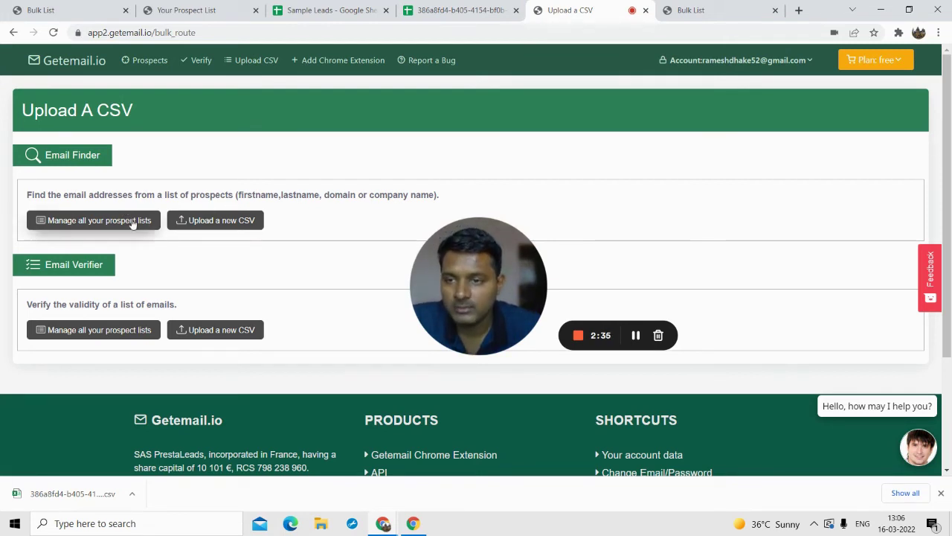
{"action": "left_click", "coordinate": [212, 224]}
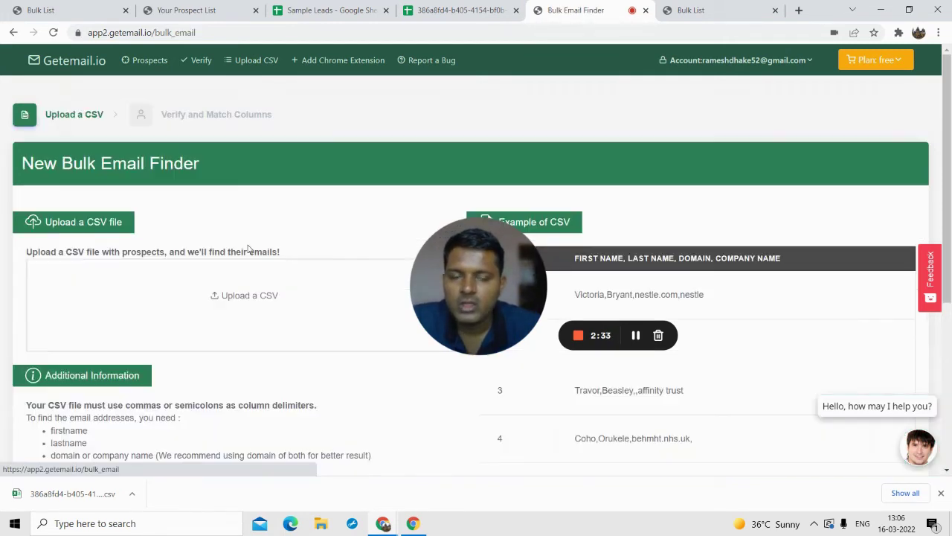
{"action": "left_click_drag", "start_coordinate": [431, 276], "coordinate": [409, 122]}
{"action": "scroll", "coordinate": [52, 375], "scroll_direction": "down", "scroll_amount": 2}
{"action": "scroll", "coordinate": [325, 297], "scroll_direction": "up", "scroll_amount": 2}
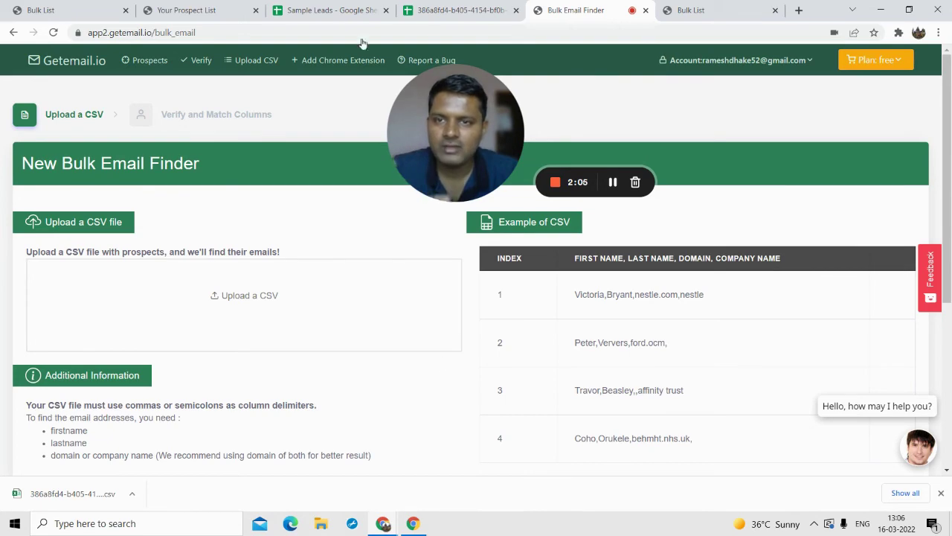
Switch to the Sample Leads Google Sheet and move the Email column after Website, so First Name, Last Name and Website come first.
{"action": "left_click", "coordinate": [331, 11]}
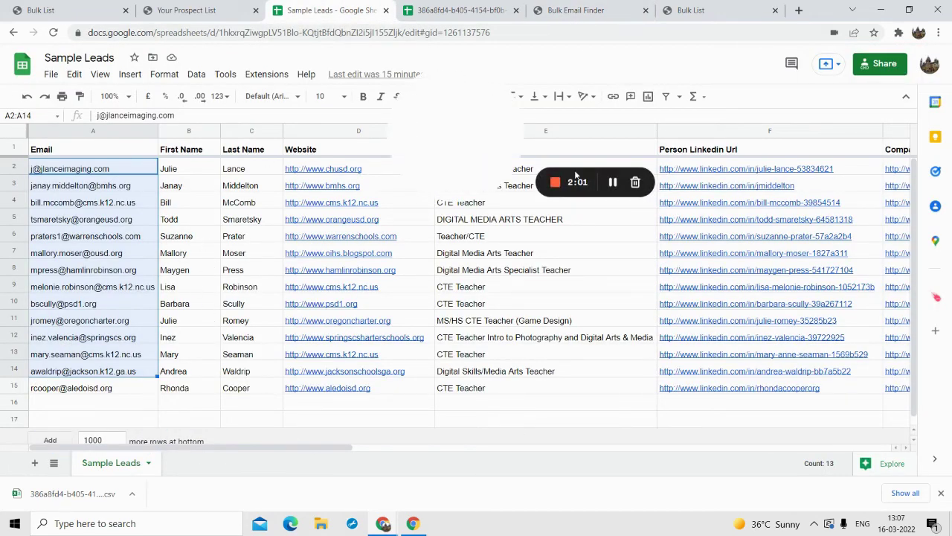
{"action": "left_click_drag", "start_coordinate": [499, 158], "coordinate": [546, 201]}
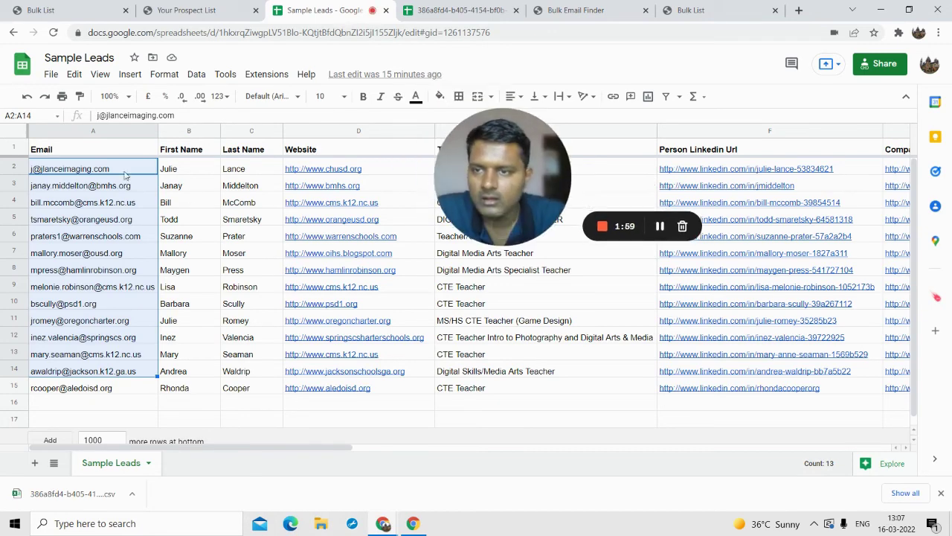
{"action": "left_click", "coordinate": [99, 131]}
{"action": "left_click_drag", "start_coordinate": [228, 120], "coordinate": [376, 117]}
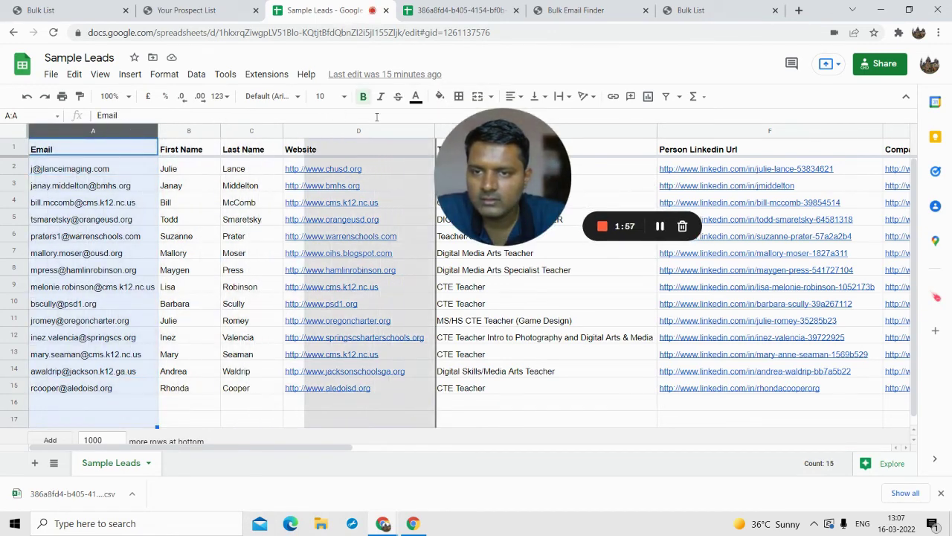
{"action": "left_click_drag", "start_coordinate": [316, 146], "coordinate": [316, 146]}
{"action": "left_click", "coordinate": [122, 202]}
{"action": "left_click", "coordinate": [60, 148]}
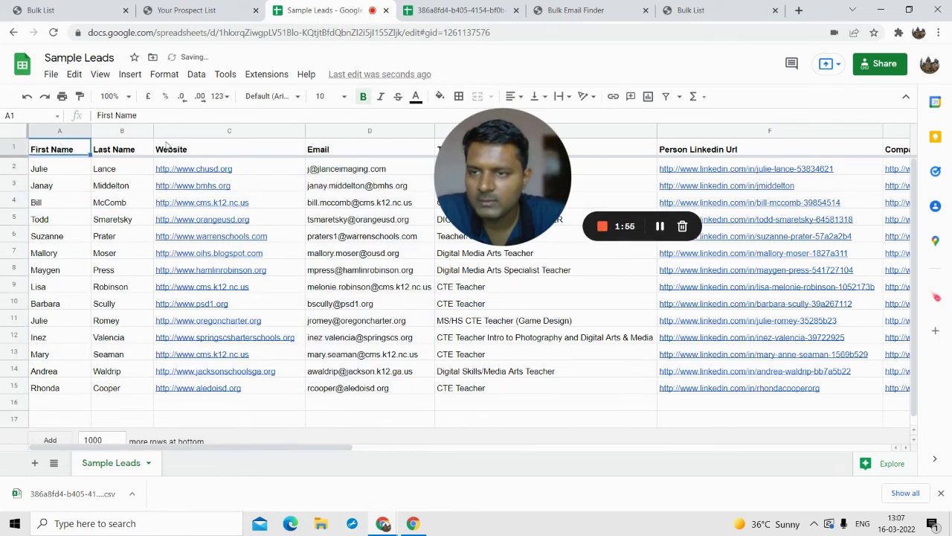
{"action": "left_click", "coordinate": [125, 145]}
{"action": "left_click", "coordinate": [186, 151]}
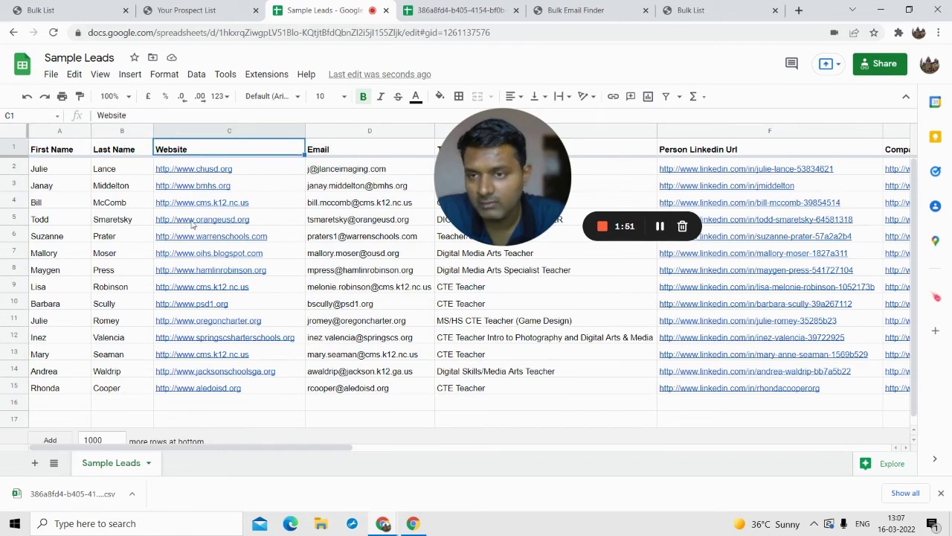
Download the rearranged Sample Leads sheet as a CSV file.
{"action": "left_click_drag", "start_coordinate": [521, 173], "coordinate": [527, 195]}
{"action": "mouse_move", "coordinate": [328, 452]}
{"action": "left_mouse_down"}
{"action": "mouse_move", "coordinate": [478, 451]}
{"action": "mouse_move", "coordinate": [328, 447]}
{"action": "left_mouse_up"}
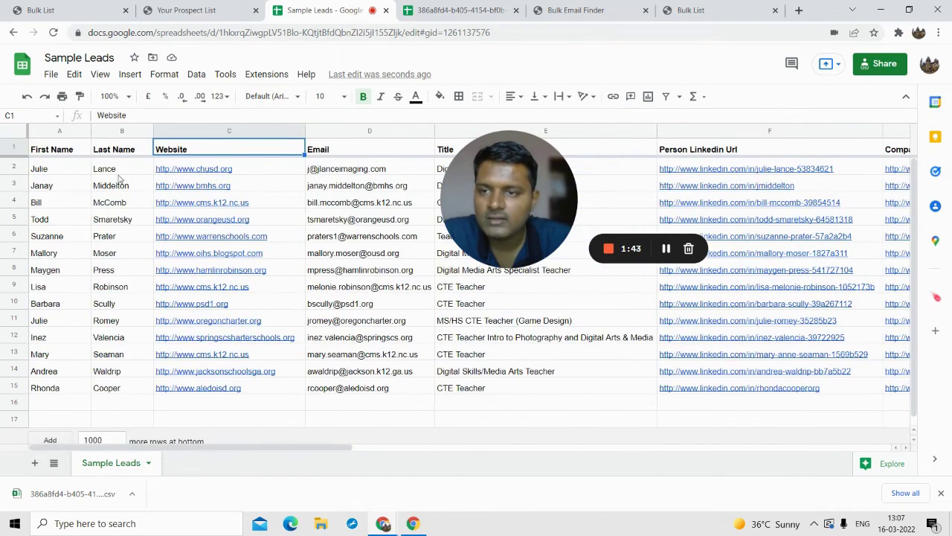
{"action": "left_click", "coordinate": [51, 74]}
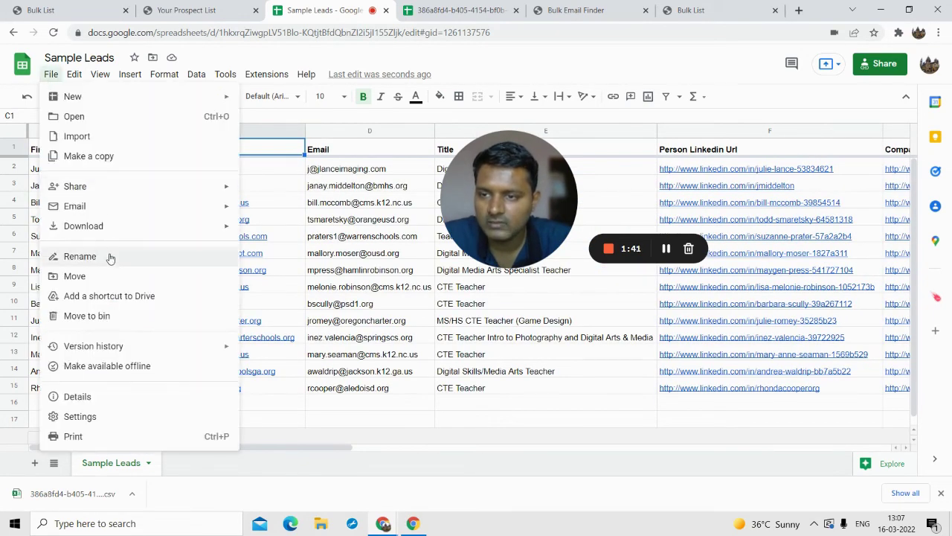
{"action": "mouse_move", "coordinate": [145, 221]}
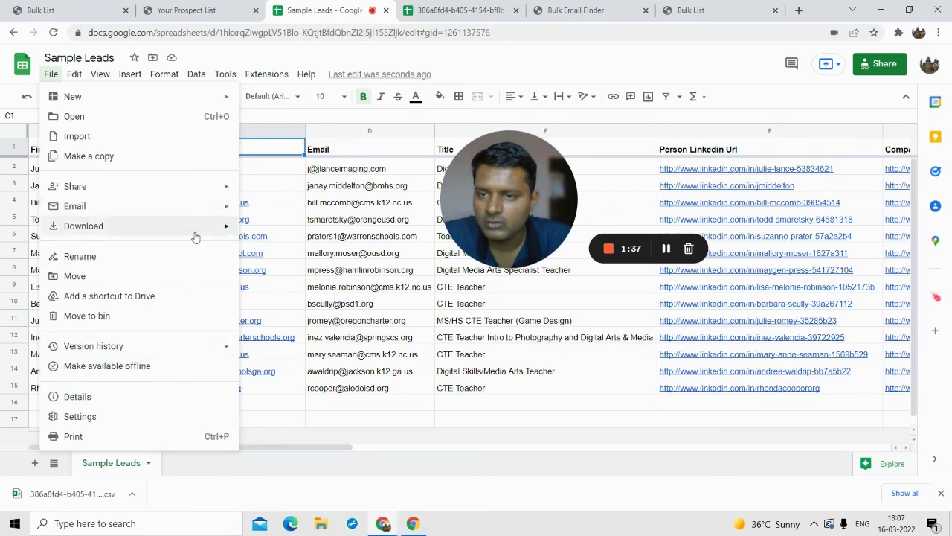
{"action": "mouse_move", "coordinate": [195, 228]}
{"action": "left_click", "coordinate": [273, 315]}
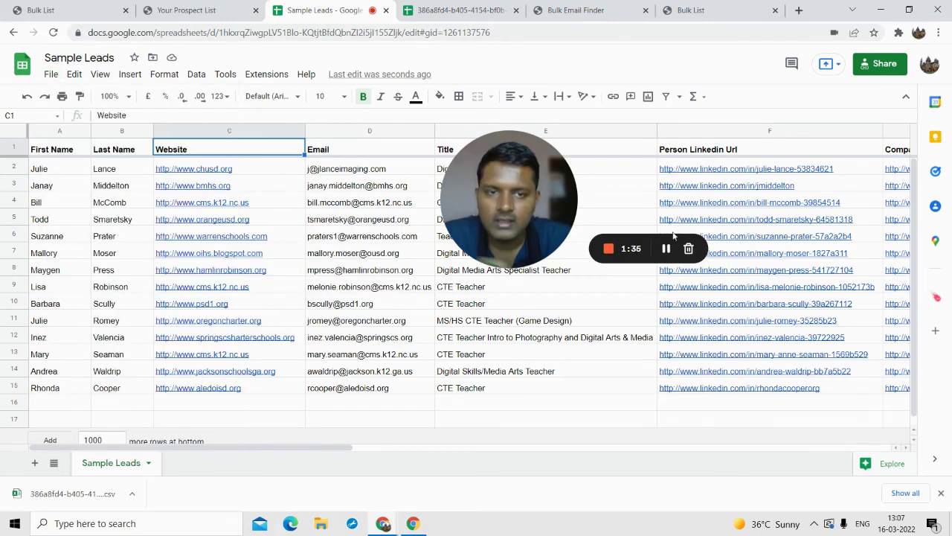
Return to GetEmail.io's Bulk Email Finder and examine the CSV upload area, delimiter rules and required name and domain fields.
{"action": "left_click", "coordinate": [552, 7]}
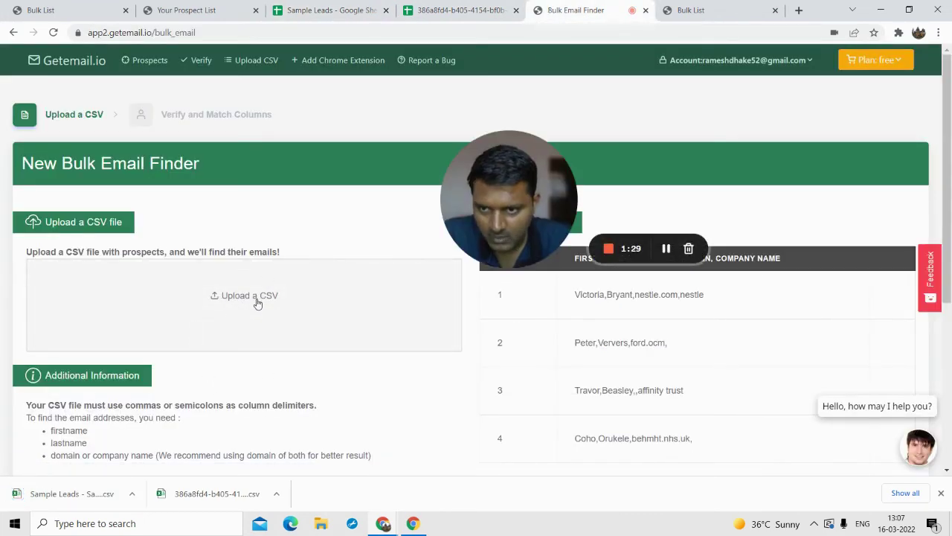
{"action": "scroll", "coordinate": [257, 303], "scroll_direction": "down", "scroll_amount": 3}
{"action": "scroll", "coordinate": [245, 294], "scroll_direction": "up", "scroll_amount": 3}
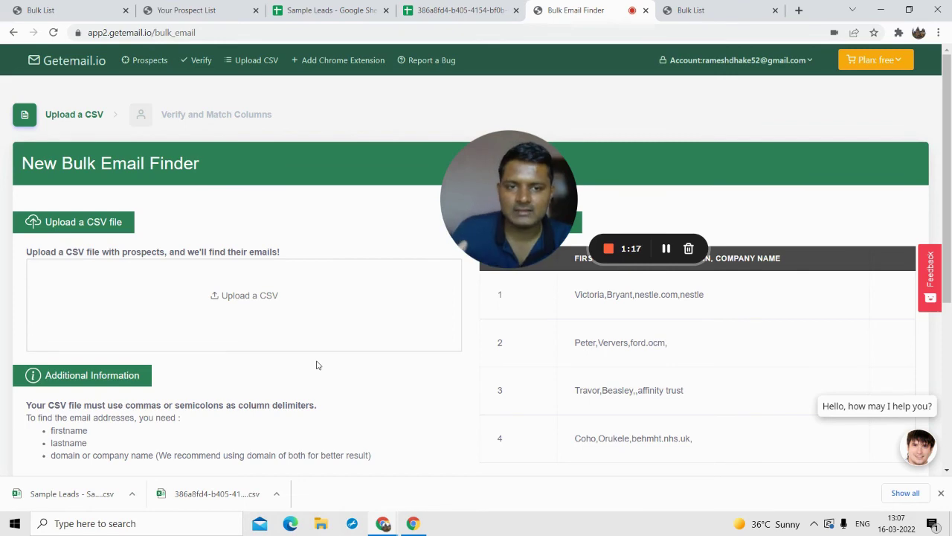
{"action": "scroll", "coordinate": [320, 383], "scroll_direction": "down", "scroll_amount": 3}
{"action": "scroll", "coordinate": [317, 382], "scroll_direction": "up", "scroll_amount": 3}
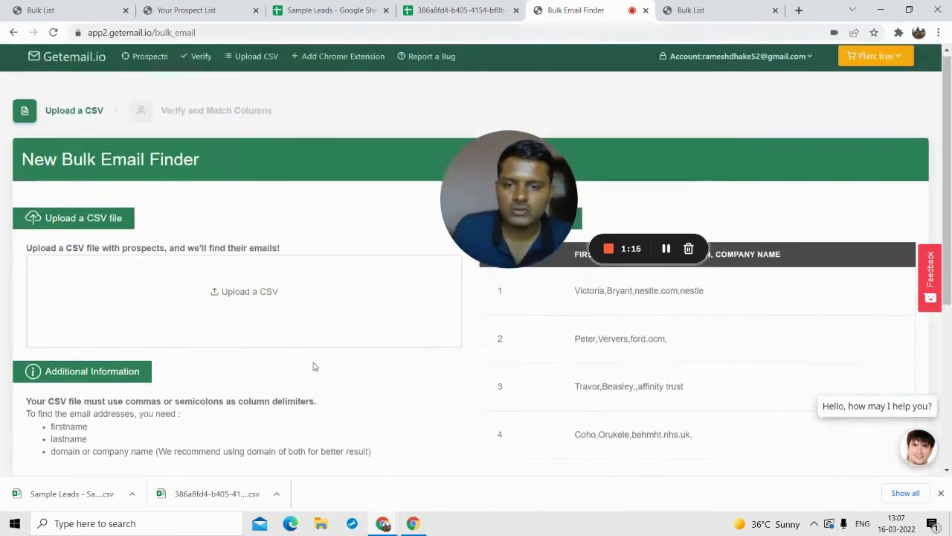
{"action": "scroll", "coordinate": [315, 365], "scroll_direction": "down", "scroll_amount": 4}
{"action": "scroll", "coordinate": [313, 364], "scroll_direction": "up", "scroll_amount": 1}
{"action": "scroll", "coordinate": [312, 364], "scroll_direction": "down", "scroll_amount": 1}
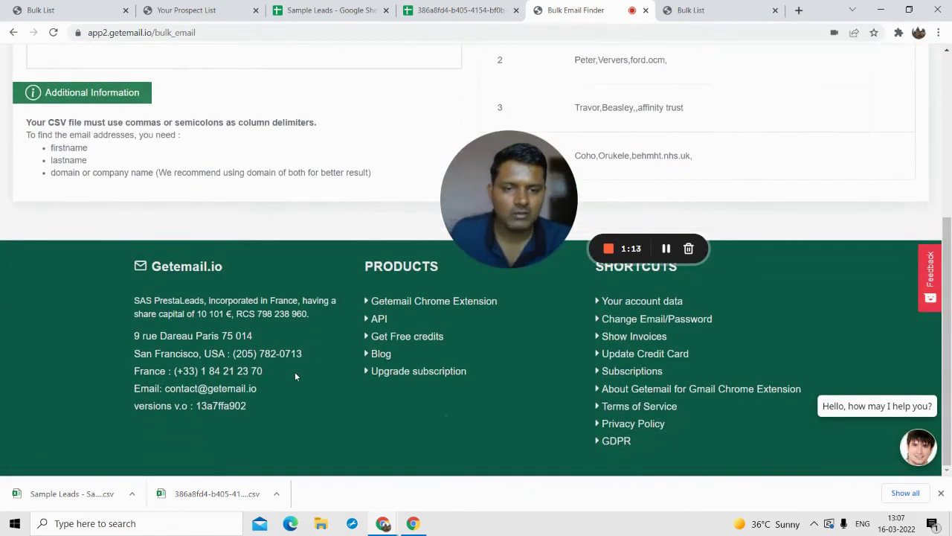
{"action": "scroll", "coordinate": [295, 375], "scroll_direction": "up", "scroll_amount": 5}
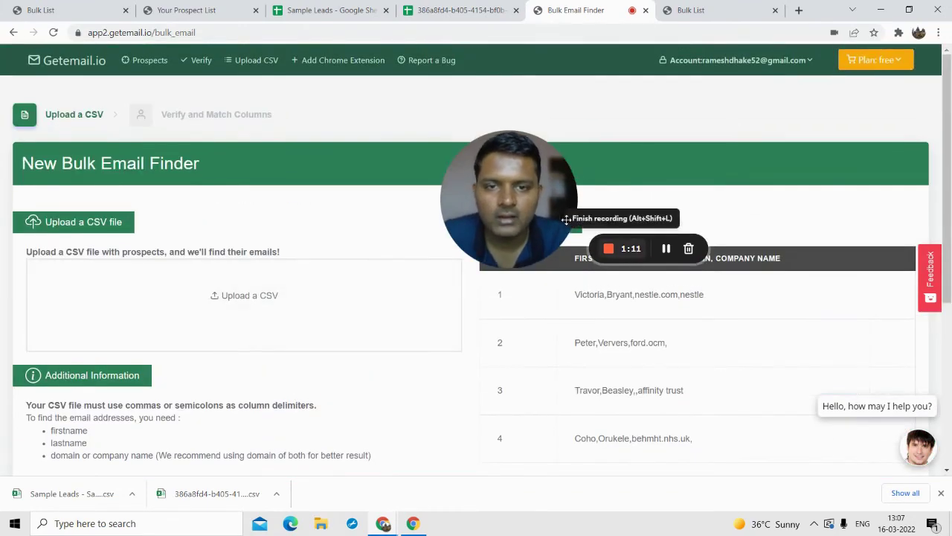
{"action": "left_click_drag", "start_coordinate": [519, 225], "coordinate": [460, 288]}
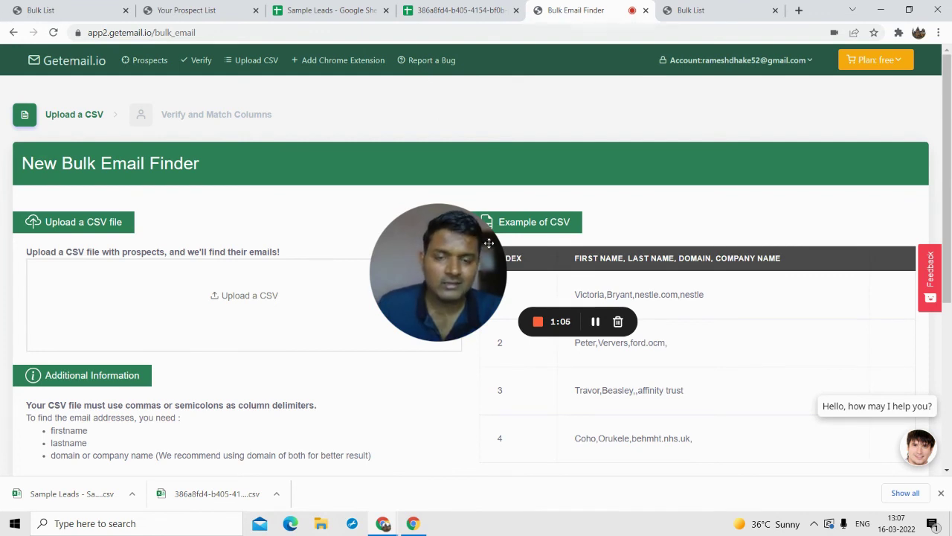
{"action": "mouse_move", "coordinate": [493, 298]}
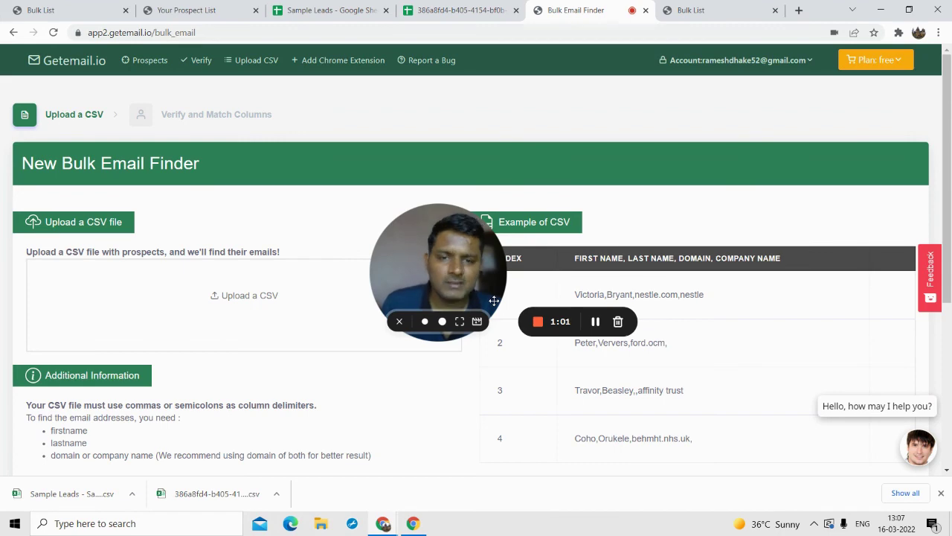
{"action": "left_click", "coordinate": [459, 322]}
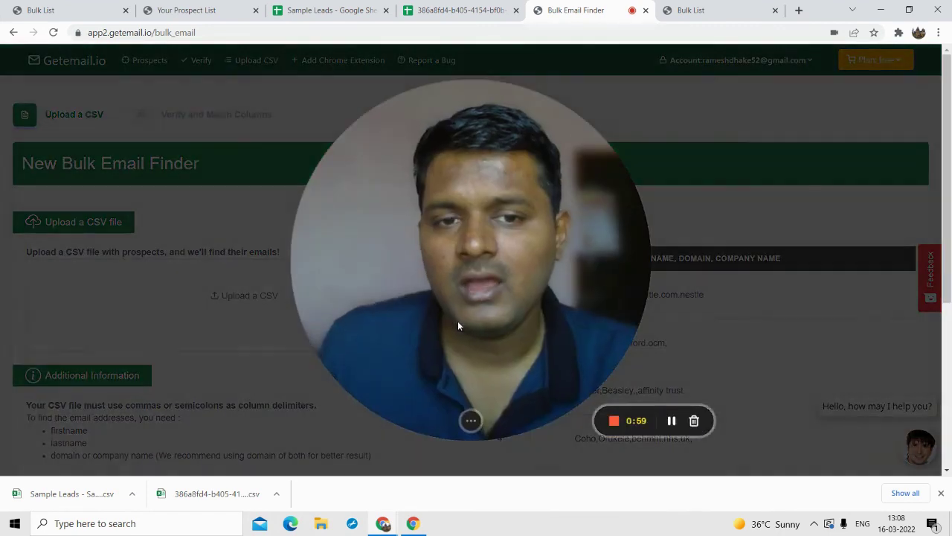